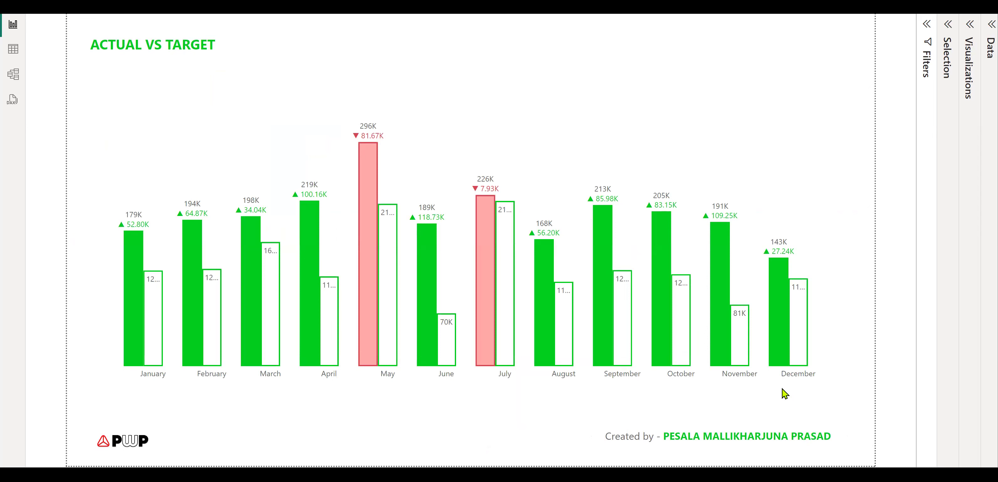
Select the monthly actual vs target column chart and examine its X-axis and Y-axis field assignments.
{"action": "left_click", "coordinate": [819, 351]}
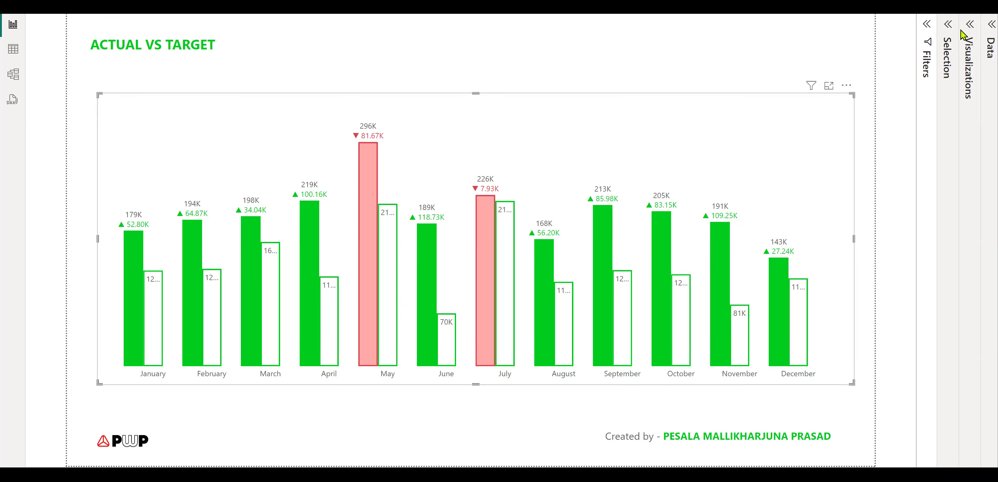
{"action": "left_click", "coordinate": [970, 25]}
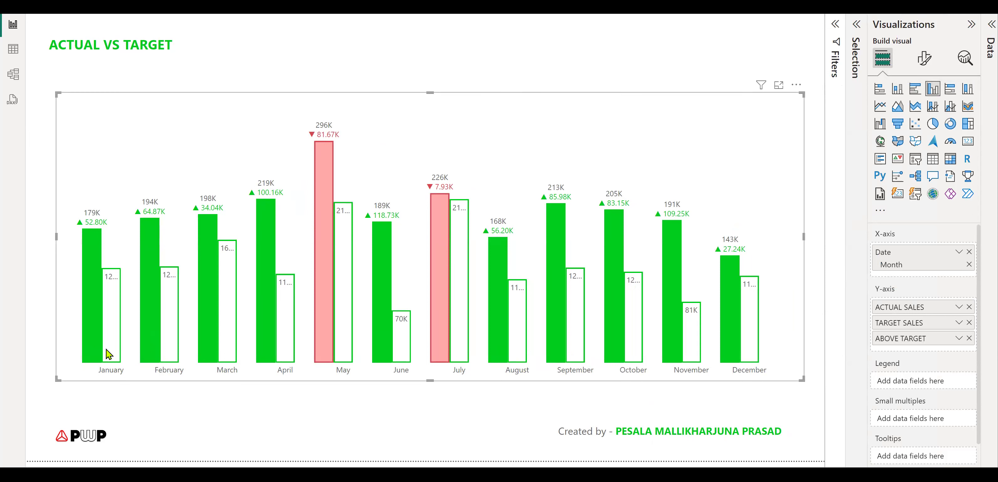
{"action": "mouse_move", "coordinate": [94, 313]}
{"action": "mouse_move", "coordinate": [113, 330]}
{"action": "mouse_move", "coordinate": [324, 357]}
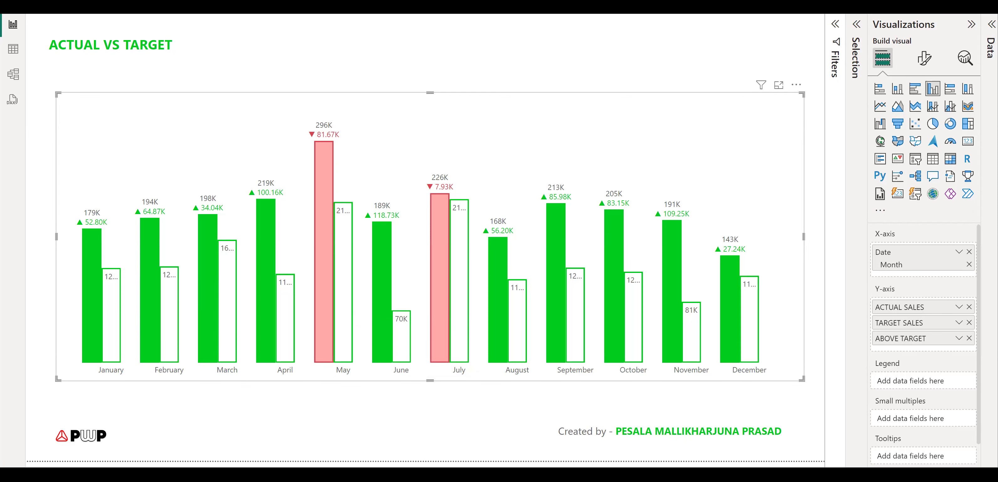
{"action": "left_click", "coordinate": [271, 395]}
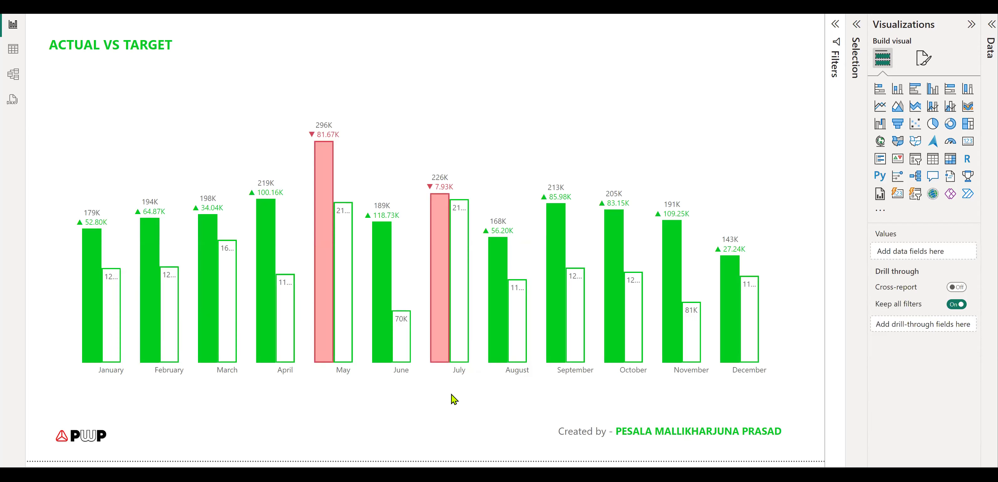
{"action": "left_click", "coordinate": [422, 380]}
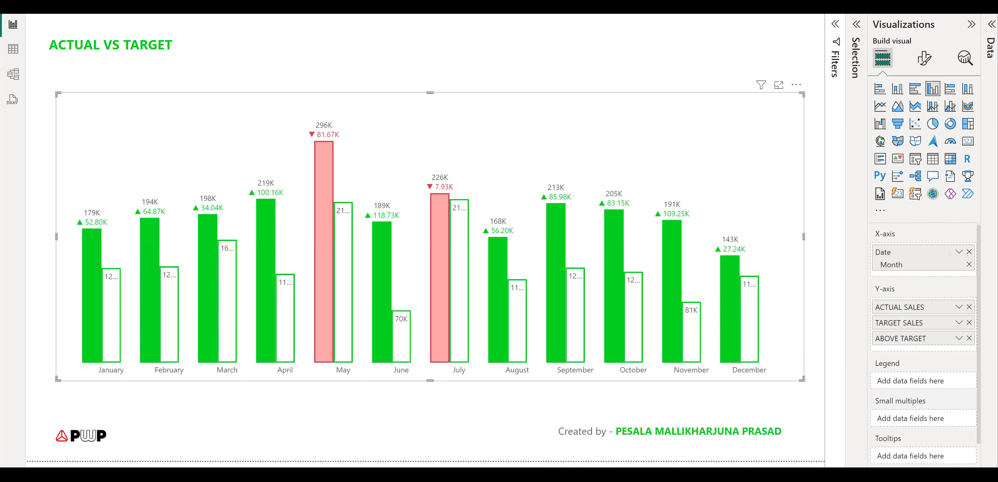
Show the data model's fields and examine the TOTAL SALES measure formula in the ORDERS table.
{"action": "left_click", "coordinate": [991, 46]}
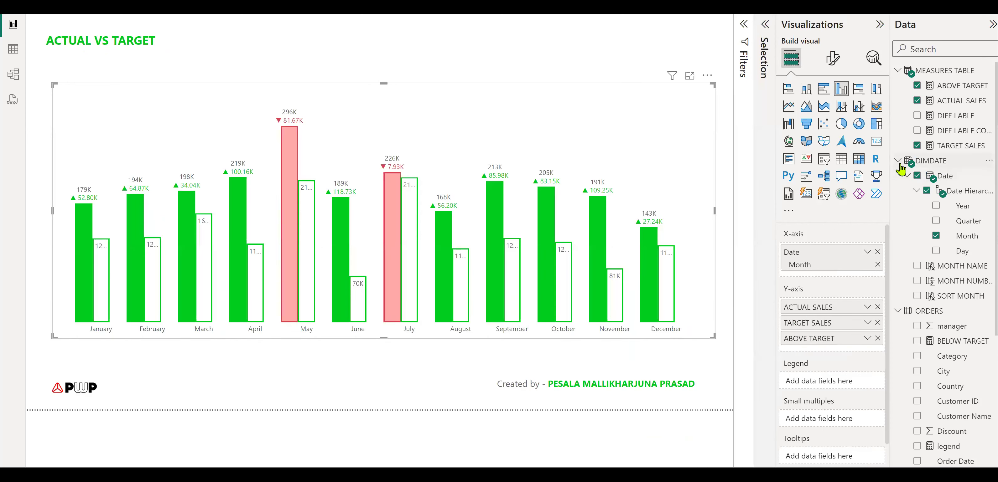
{"action": "left_click", "coordinate": [898, 162]}
{"action": "left_click", "coordinate": [898, 176]}
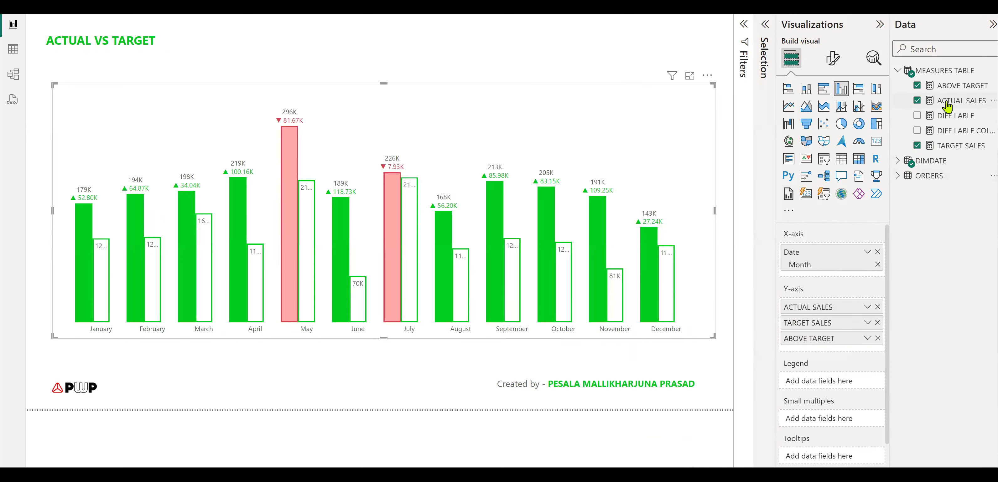
{"action": "left_click", "coordinate": [898, 177]}
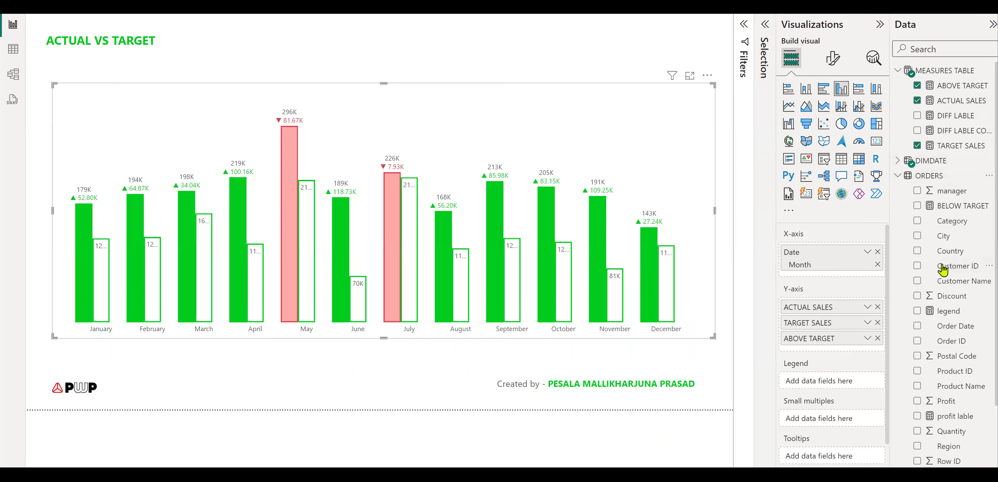
{"action": "scroll", "coordinate": [943, 269], "scroll_direction": "down", "scroll_amount": 3}
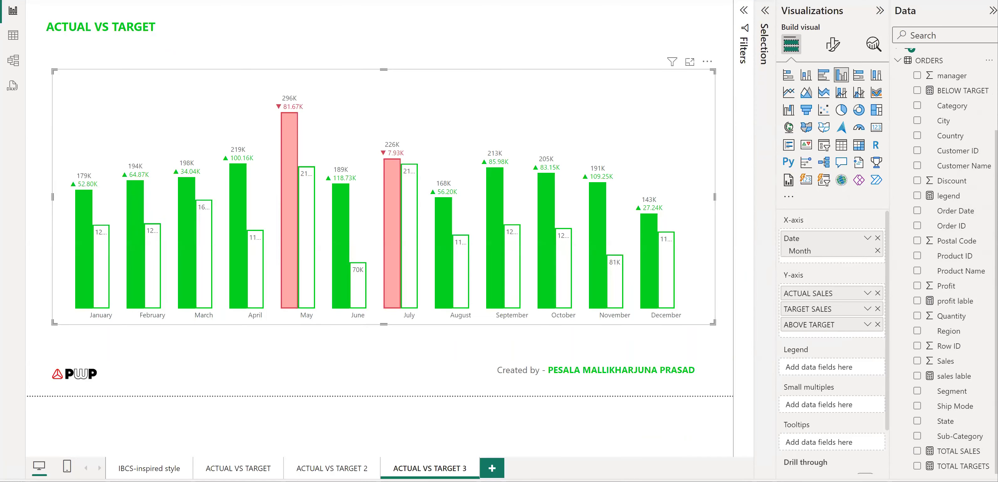
{"action": "left_click", "coordinate": [946, 451]}
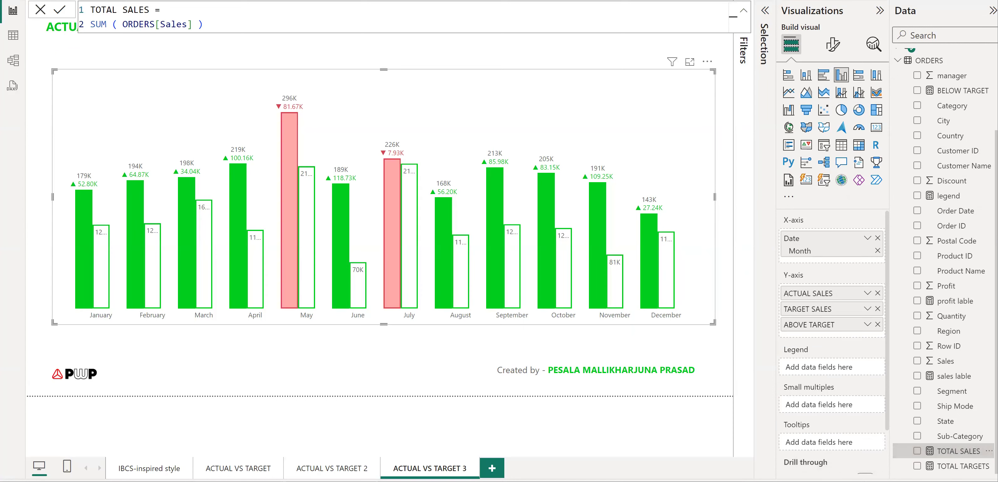
{"action": "scroll", "coordinate": [946, 128], "scroll_direction": "up", "scroll_amount": 3}
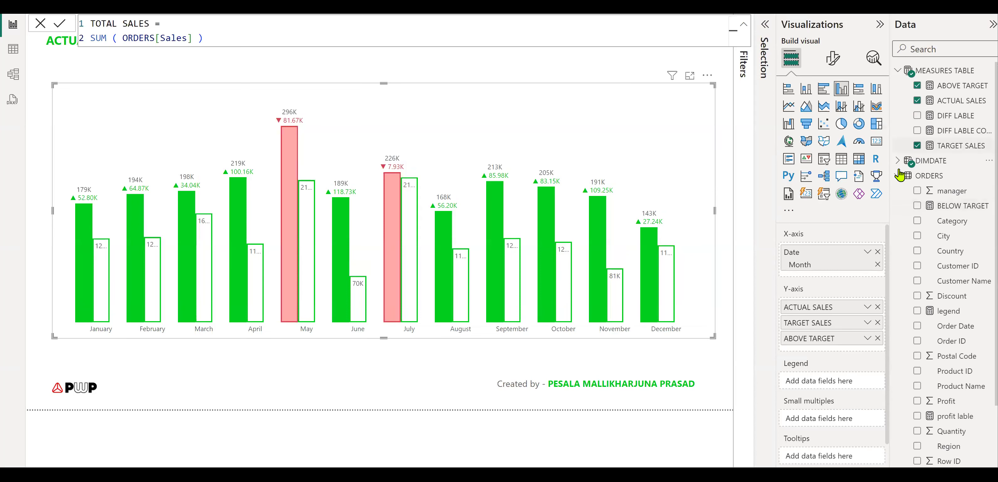
{"action": "left_click", "coordinate": [899, 175]}
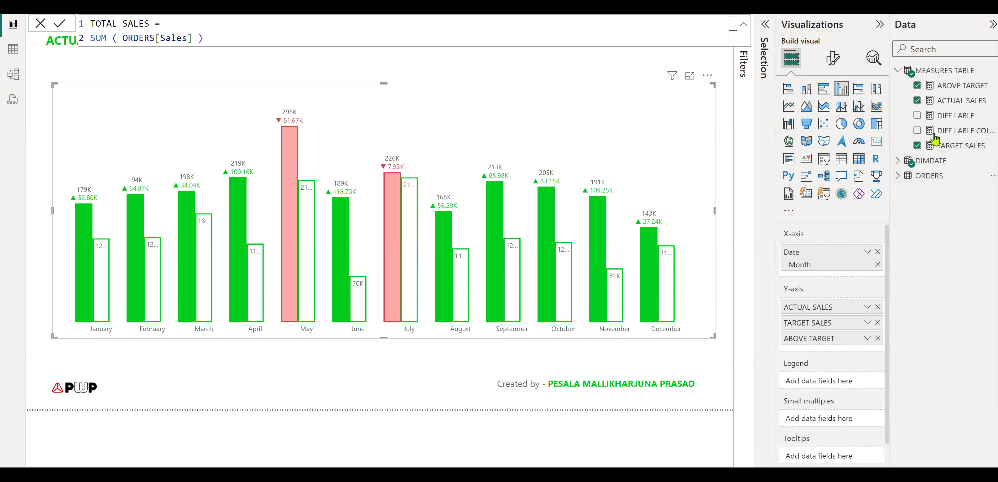
Examine the ACTUAL SALES, TARGET SALES and ABOVE TARGET measure formulas against the chart's columns, and close the formula editor.
{"action": "left_click", "coordinate": [946, 101]}
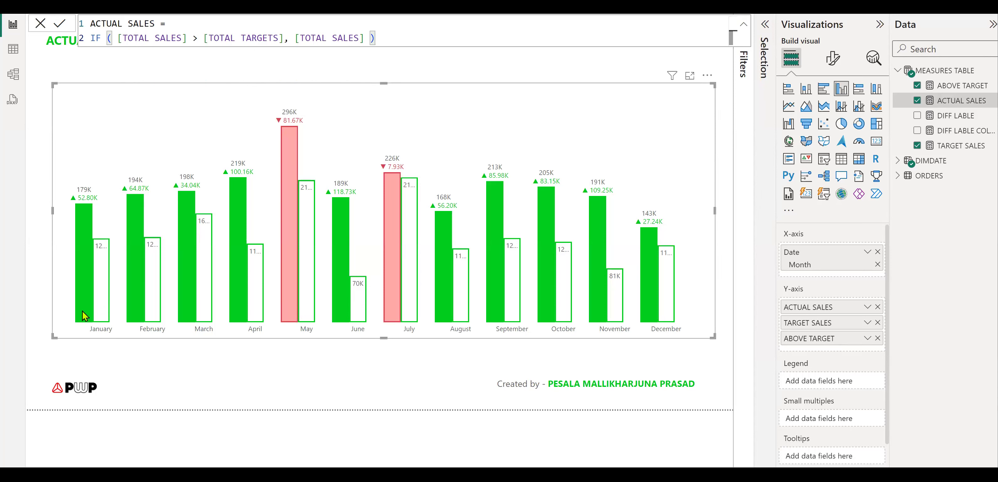
{"action": "mouse_move", "coordinate": [83, 315]}
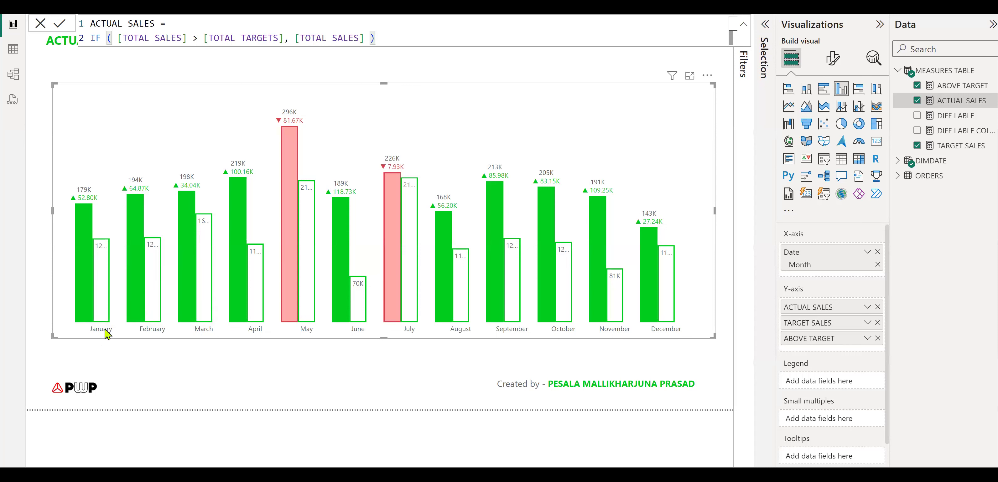
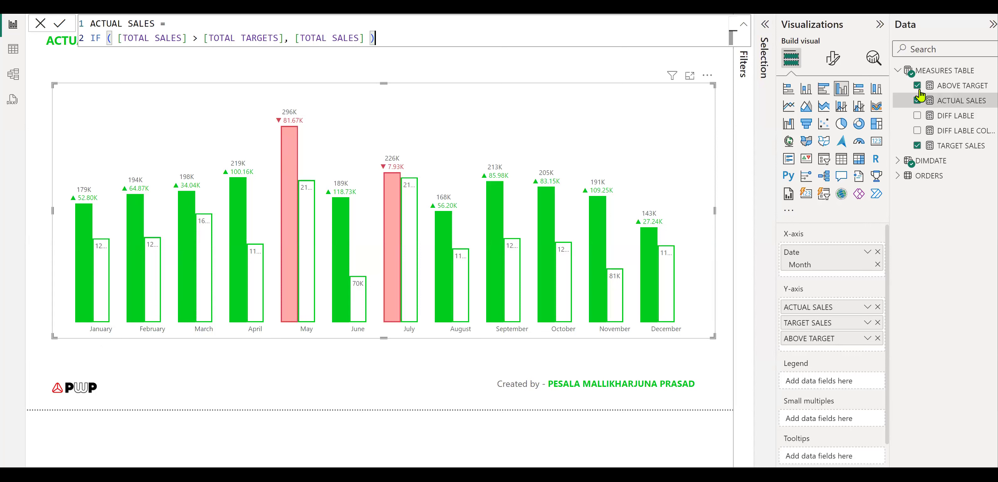
{"action": "left_click", "coordinate": [954, 90]}
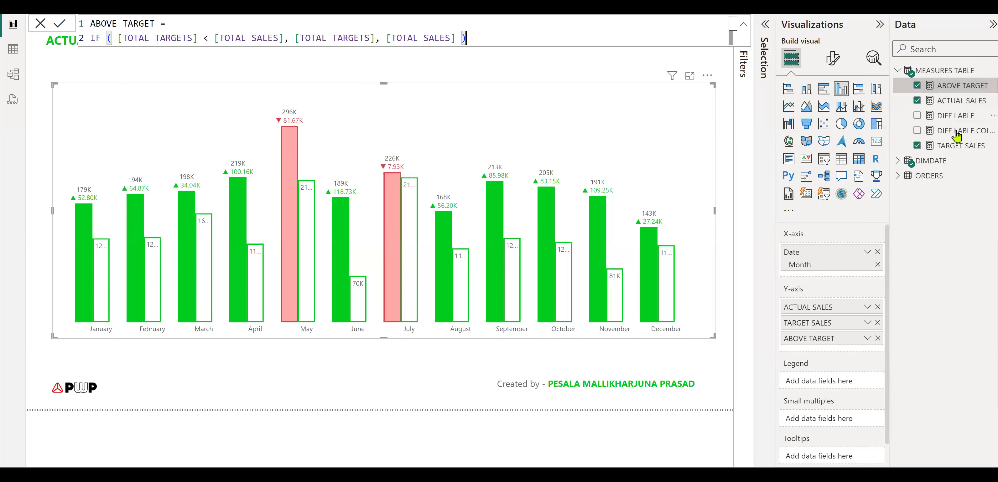
{"action": "left_click", "coordinate": [948, 147]}
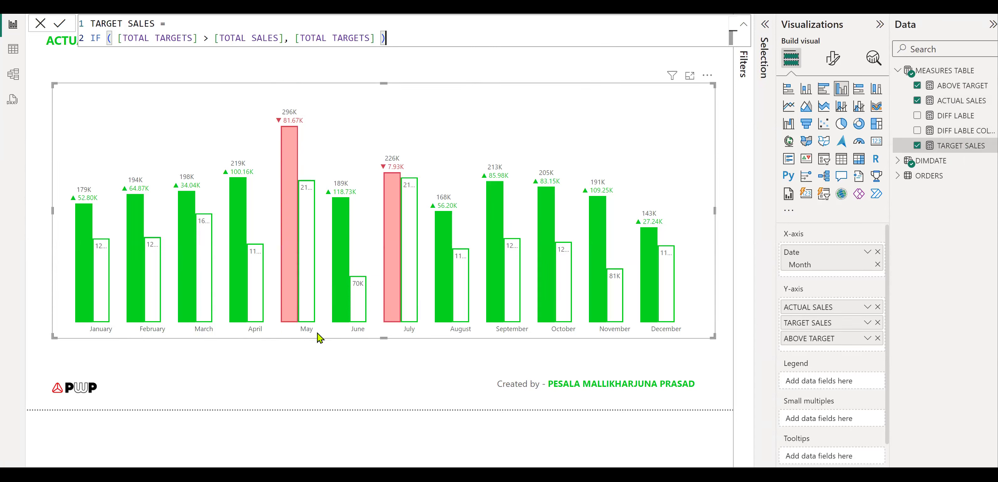
{"action": "mouse_move", "coordinate": [297, 145]}
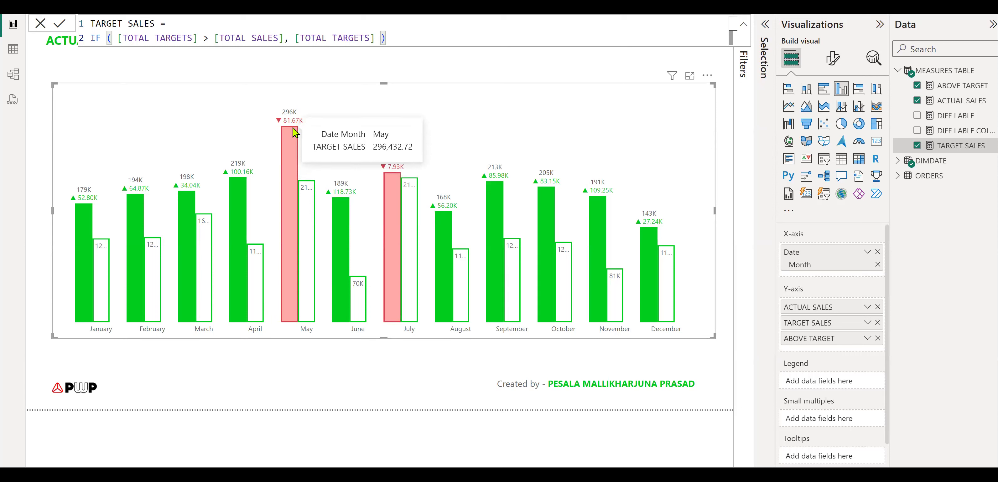
{"action": "mouse_move", "coordinate": [311, 202]}
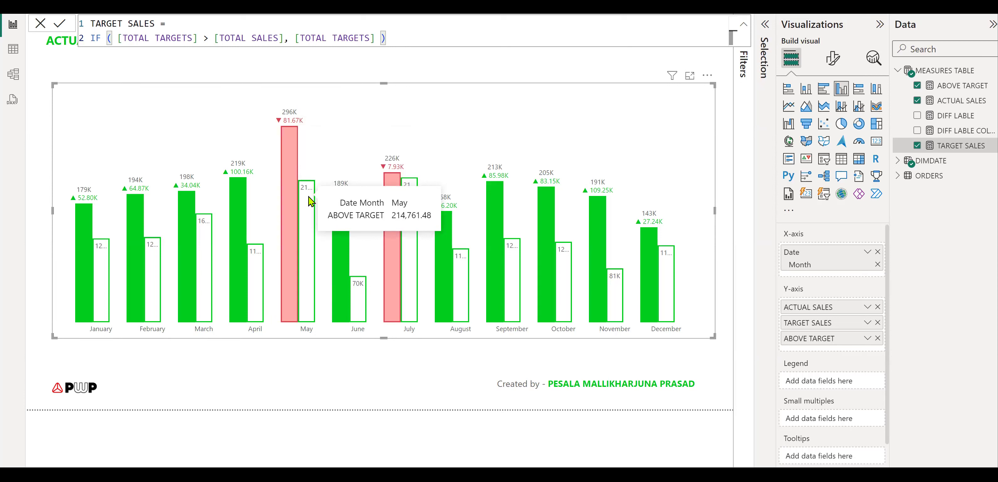
{"action": "mouse_move", "coordinate": [103, 257]}
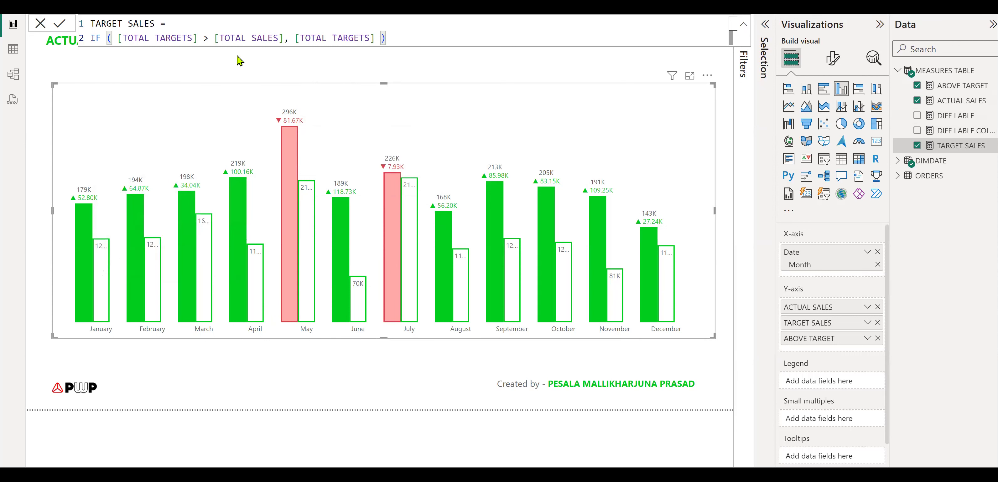
{"action": "left_click", "coordinate": [948, 87]}
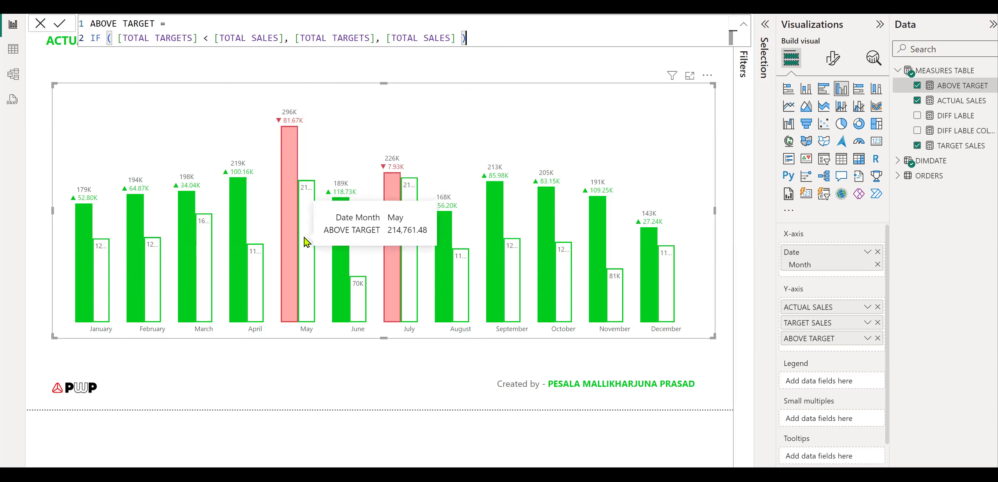
{"action": "left_click", "coordinate": [40, 24]}
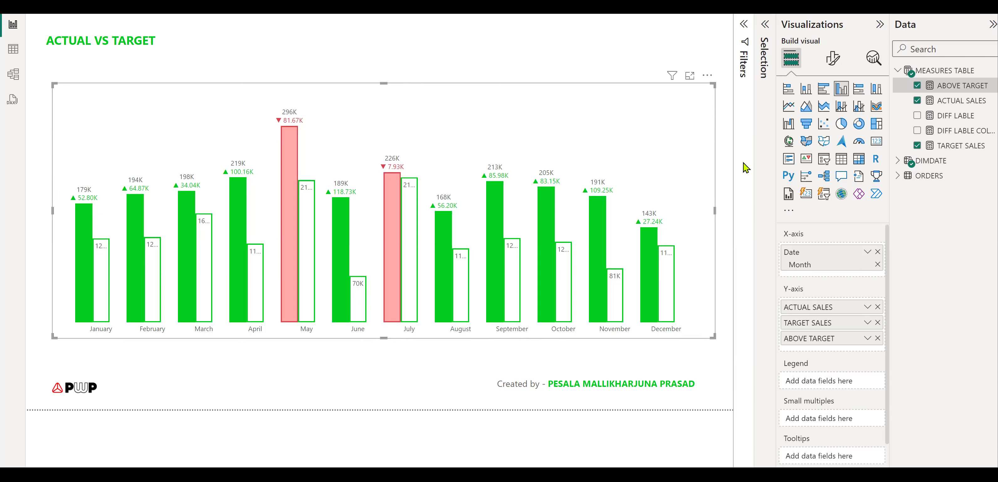
Examine the DIFF LABLE measure formula and close it without changes.
{"action": "left_click", "coordinate": [944, 118]}
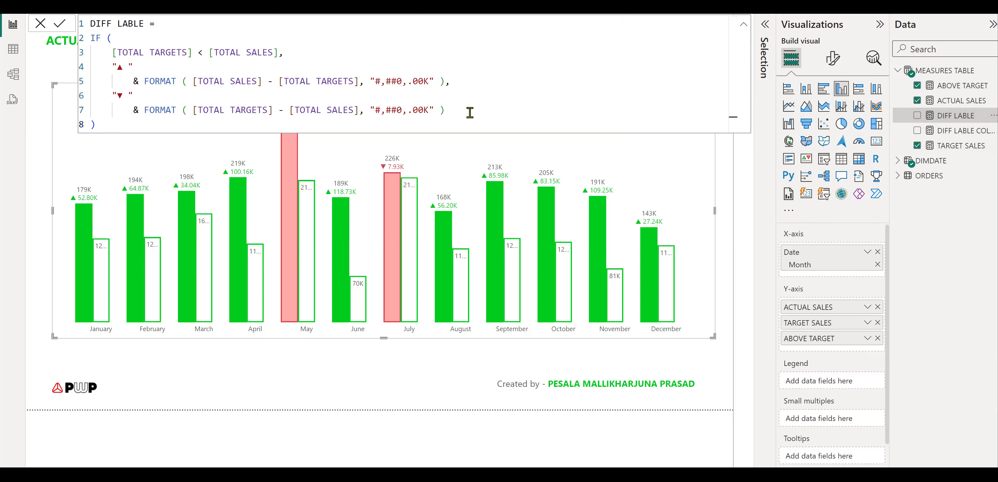
{"action": "left_click", "coordinate": [40, 23]}
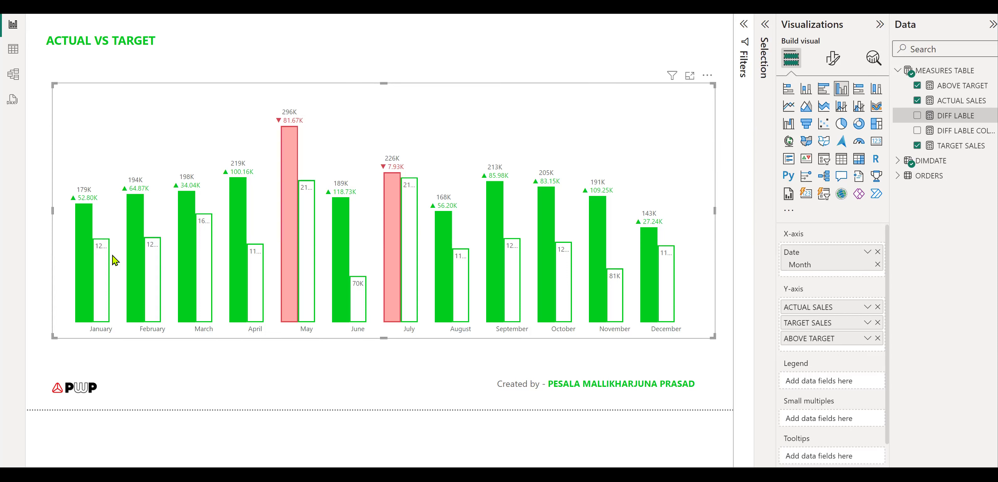
{"action": "mouse_move", "coordinate": [105, 274]}
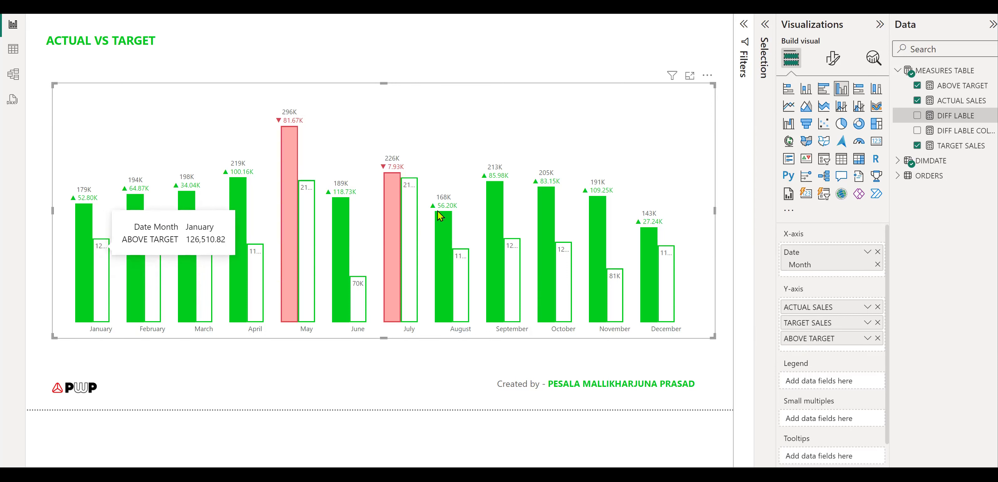
Open the chart's data label formatting and apply its settings scope to the ACTUAL SALES series.
{"action": "left_click", "coordinate": [833, 62]}
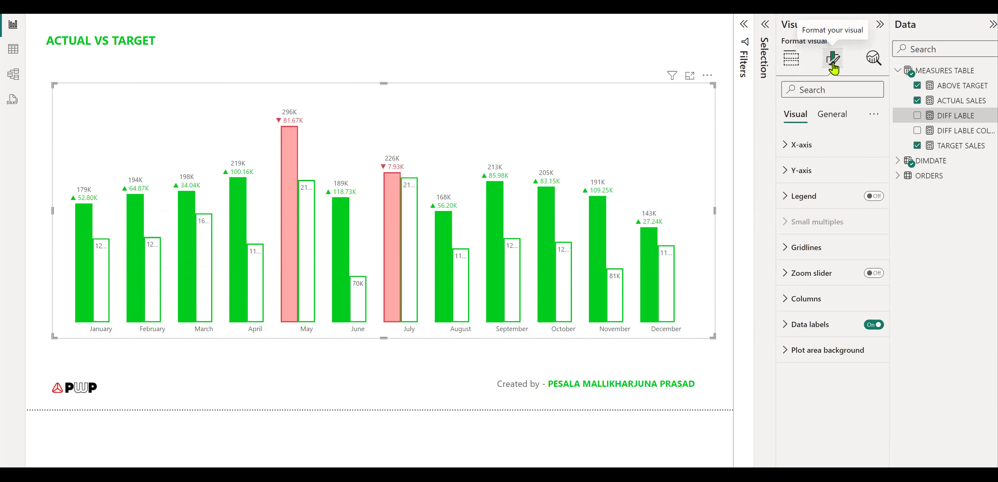
{"action": "left_click", "coordinate": [785, 325]}
{"action": "scroll", "coordinate": [817, 300], "scroll_direction": "down", "scroll_amount": 5}
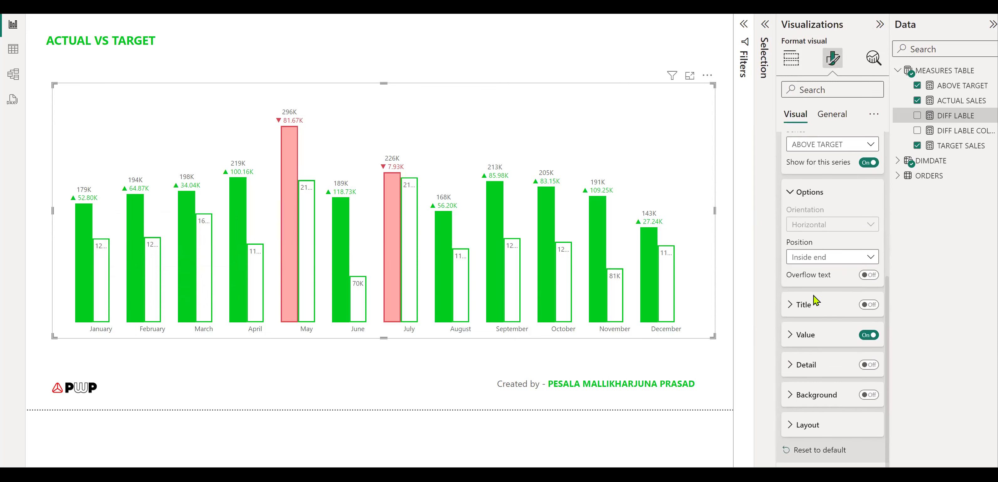
{"action": "scroll", "coordinate": [831, 298], "scroll_direction": "up", "scroll_amount": 3}
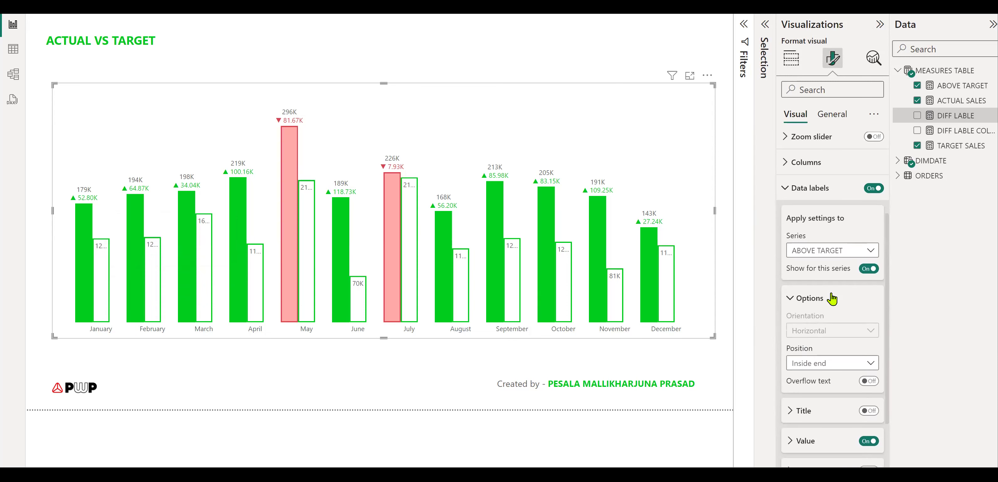
{"action": "scroll", "coordinate": [832, 299], "scroll_direction": "down", "scroll_amount": 2}
{"action": "left_click", "coordinate": [823, 201]}
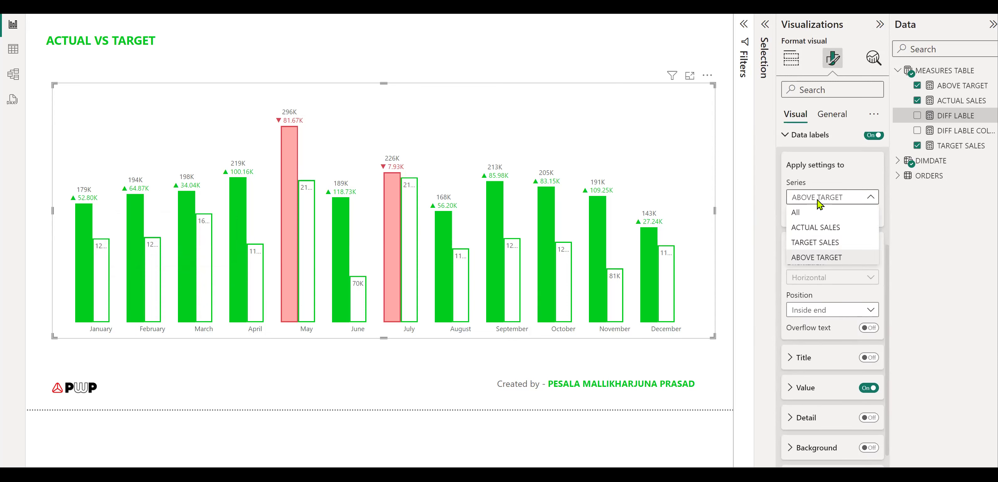
{"action": "left_click", "coordinate": [818, 227]}
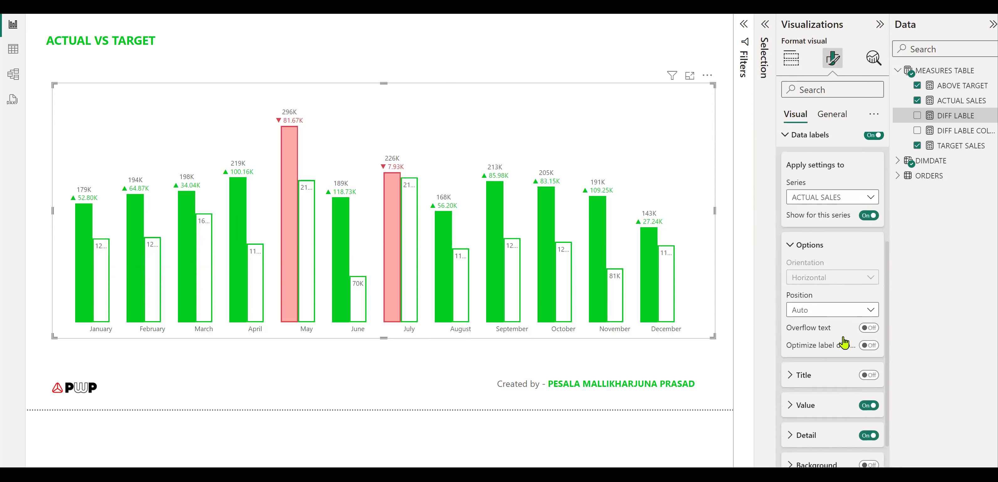
Examine the Detail settings of the ACTUAL SALES data labels, including DIFF LABLE as the data field.
{"action": "scroll", "coordinate": [835, 377], "scroll_direction": "down", "scroll_amount": 2}
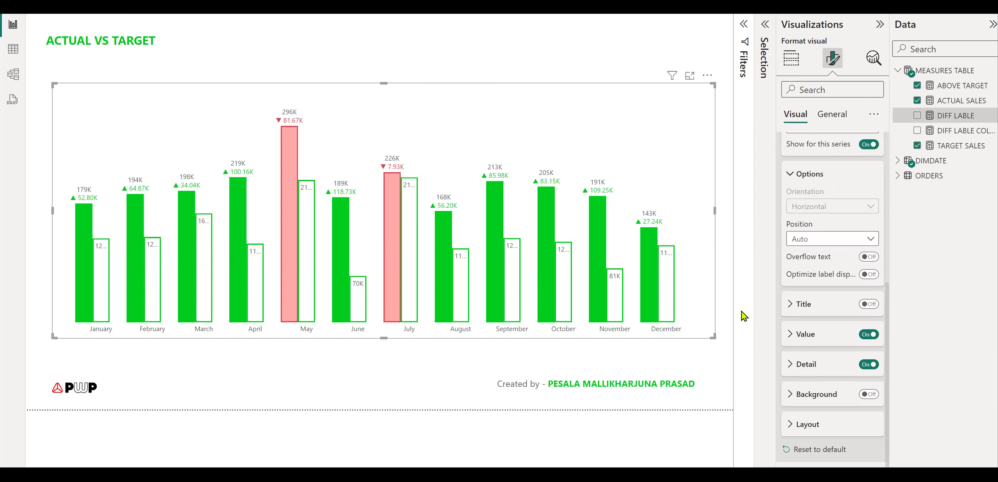
{"action": "left_click", "coordinate": [791, 364]}
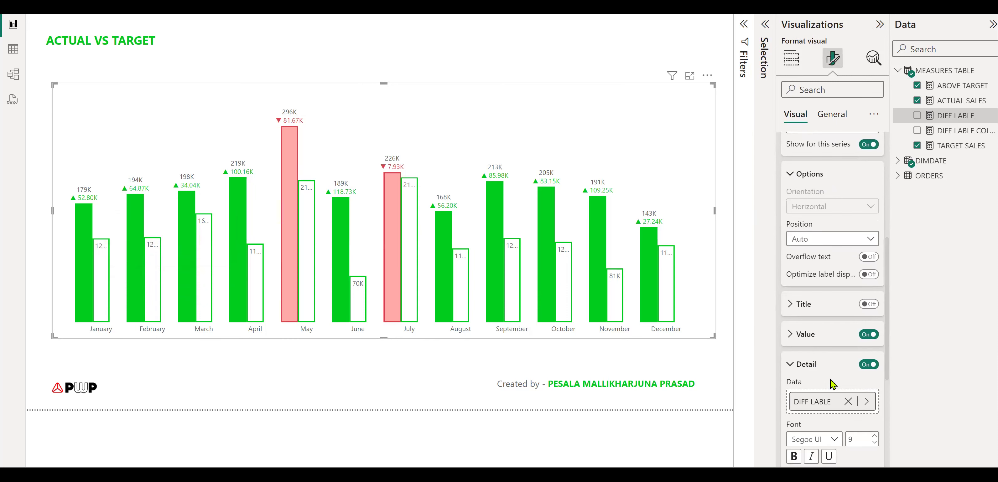
{"action": "scroll", "coordinate": [811, 244], "scroll_direction": "down", "scroll_amount": 5}
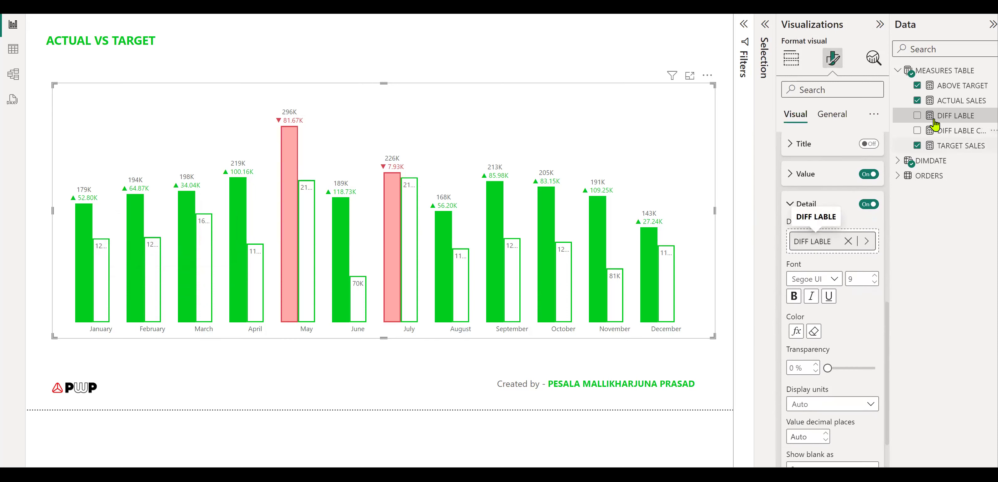
{"action": "left_click_drag", "start_coordinate": [967, 121], "coordinate": [805, 223]}
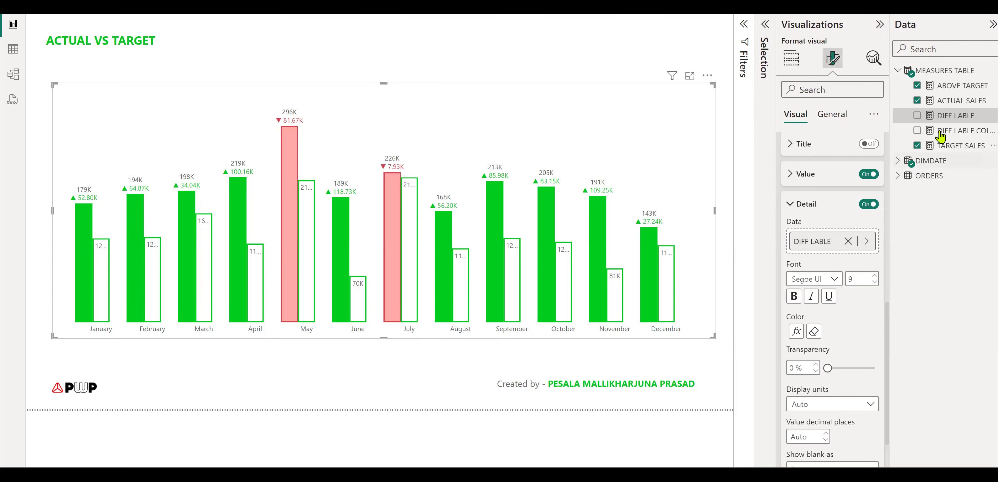
Examine the DIFF LABLE COLOR measure formula, close it without changes, and collapse the data label Detail settings.
{"action": "left_click", "coordinate": [957, 131]}
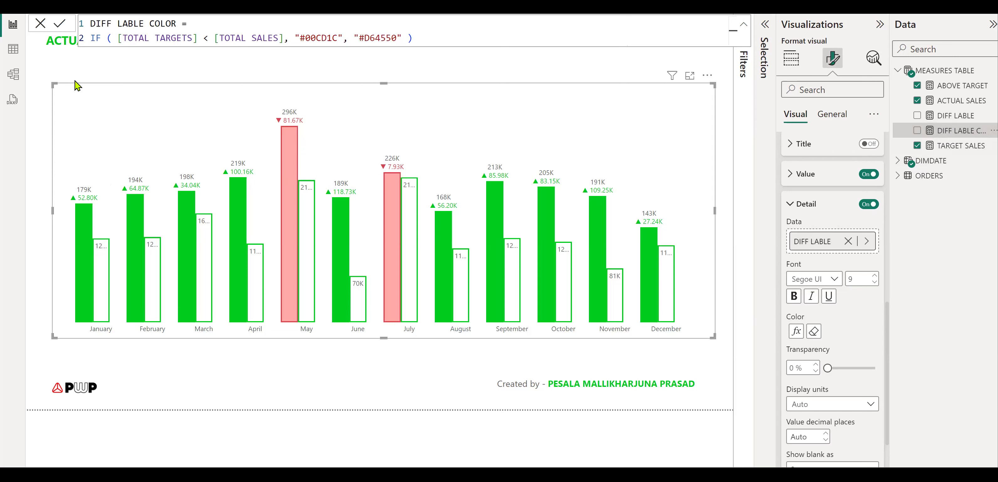
{"action": "left_click", "coordinate": [40, 24]}
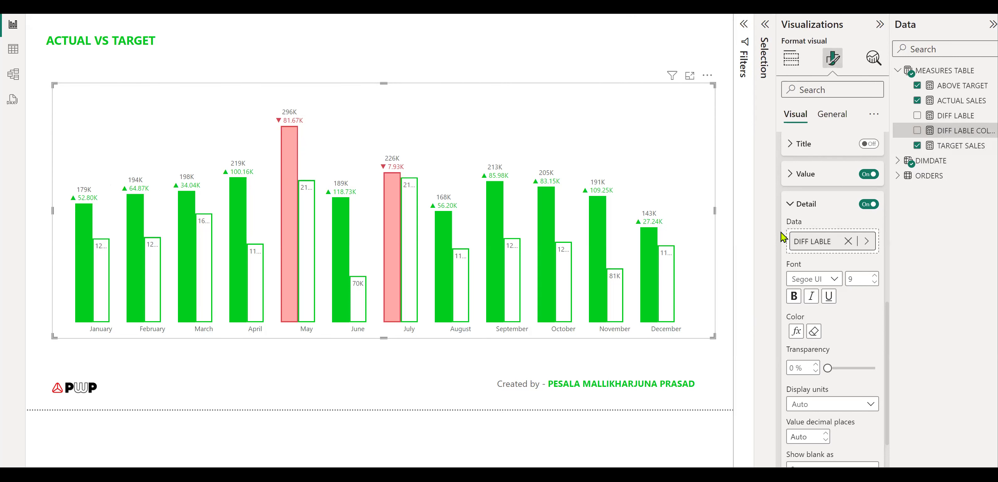
{"action": "left_click", "coordinate": [790, 205]}
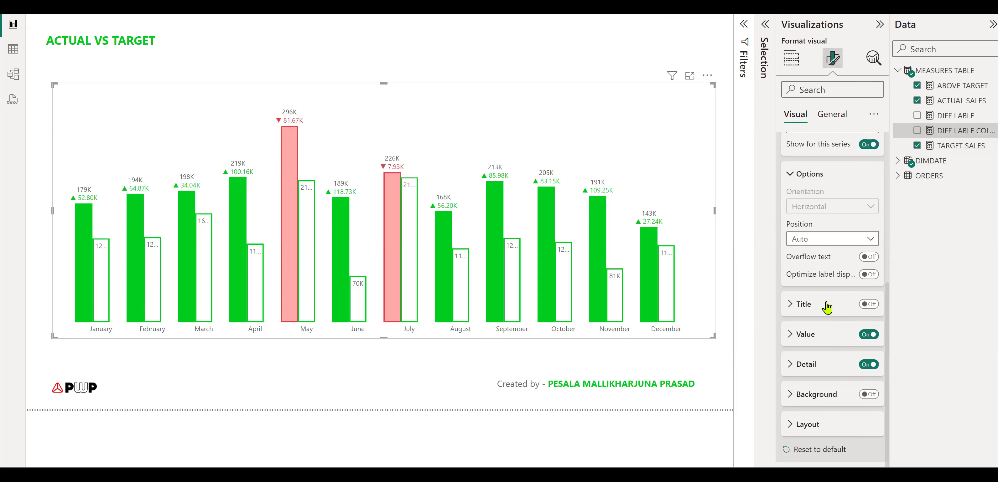
{"action": "scroll", "coordinate": [827, 290], "scroll_direction": "up", "scroll_amount": 3}
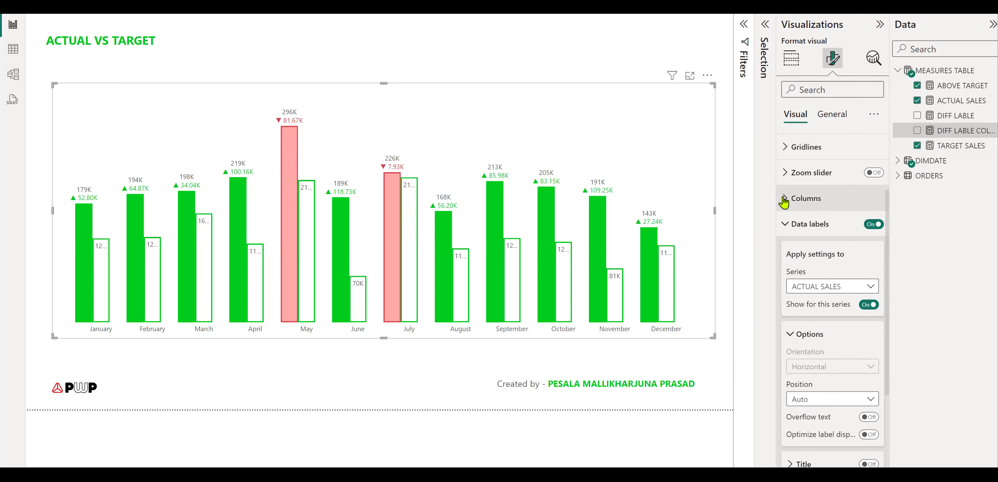
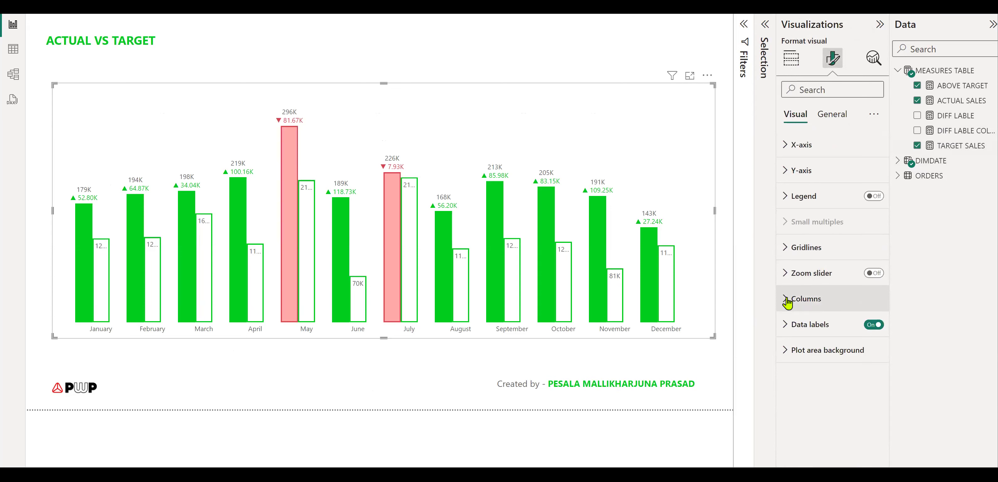
Examine the chart's column color and border settings for the ACTUAL SALES series.
{"action": "scroll", "coordinate": [822, 294], "scroll_direction": "down", "scroll_amount": 3}
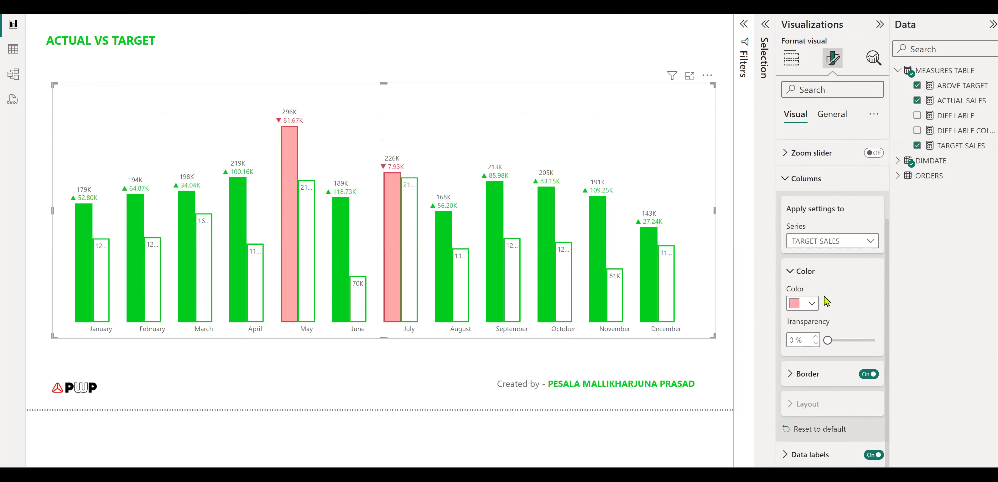
{"action": "left_click", "coordinate": [820, 236]}
{"action": "left_click", "coordinate": [817, 267]}
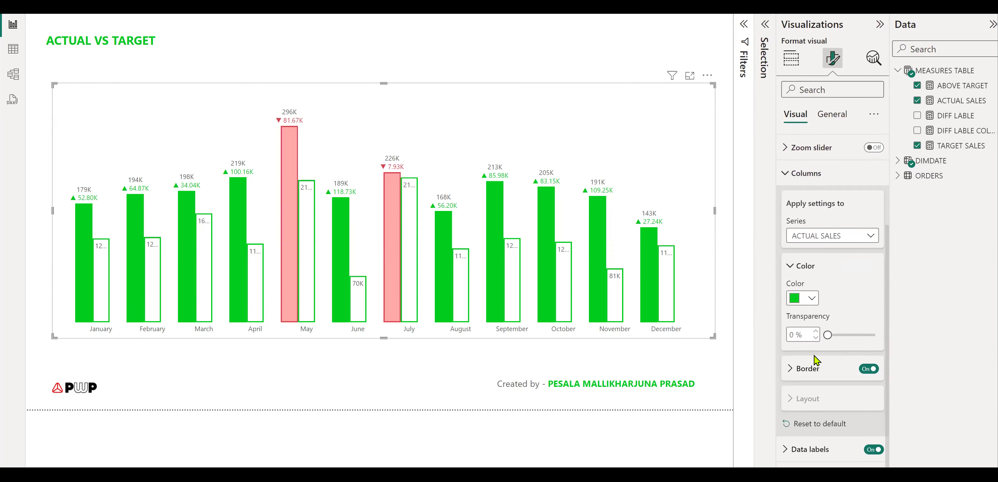
{"action": "left_click", "coordinate": [800, 369]}
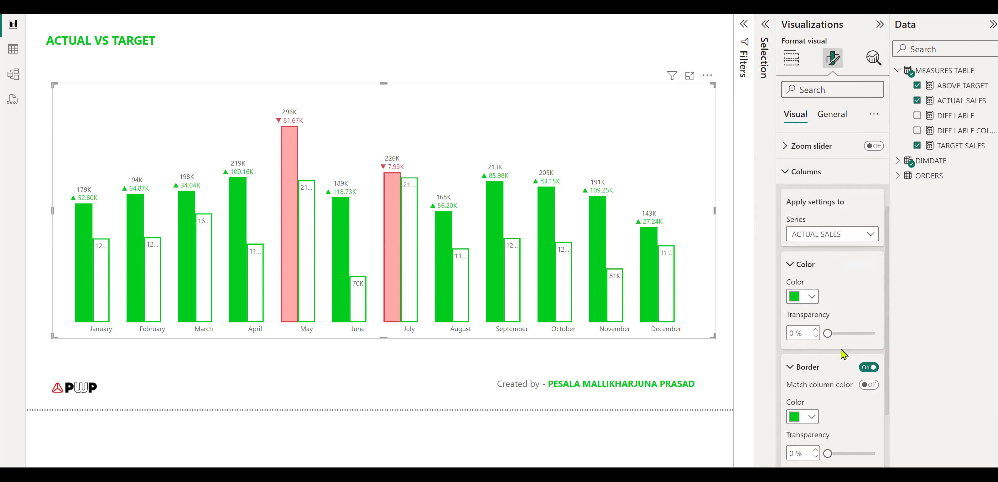
{"action": "scroll", "coordinate": [795, 202], "scroll_direction": "down", "scroll_amount": 3}
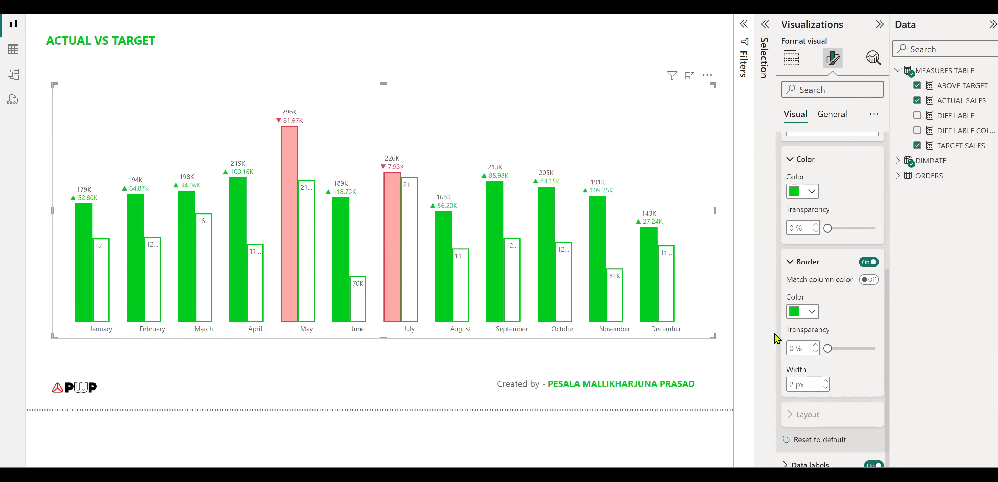
{"action": "scroll", "coordinate": [804, 190], "scroll_direction": "up", "scroll_amount": 1}
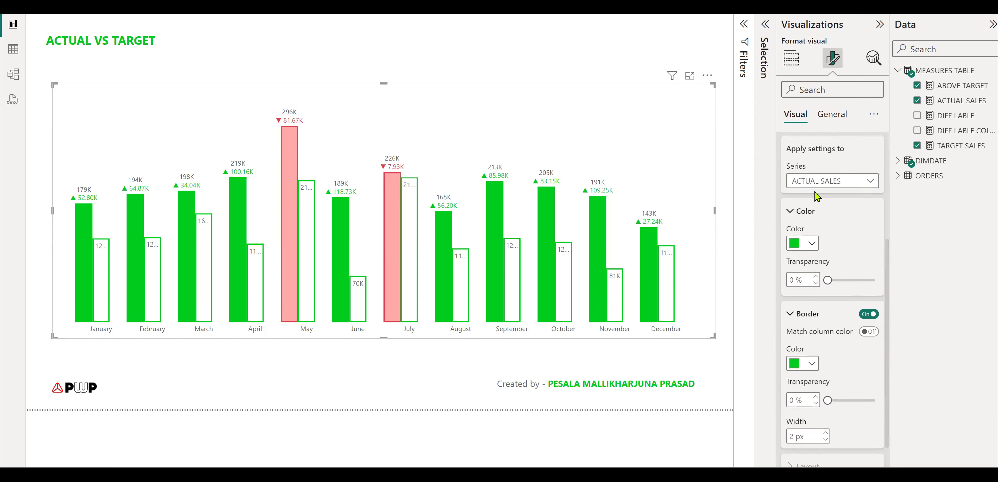
Examine the column color and border settings of the TARGET SALES and ABOVE TARGET series, and collapse the column settings.
{"action": "left_click", "coordinate": [808, 183]}
{"action": "left_click", "coordinate": [808, 229]}
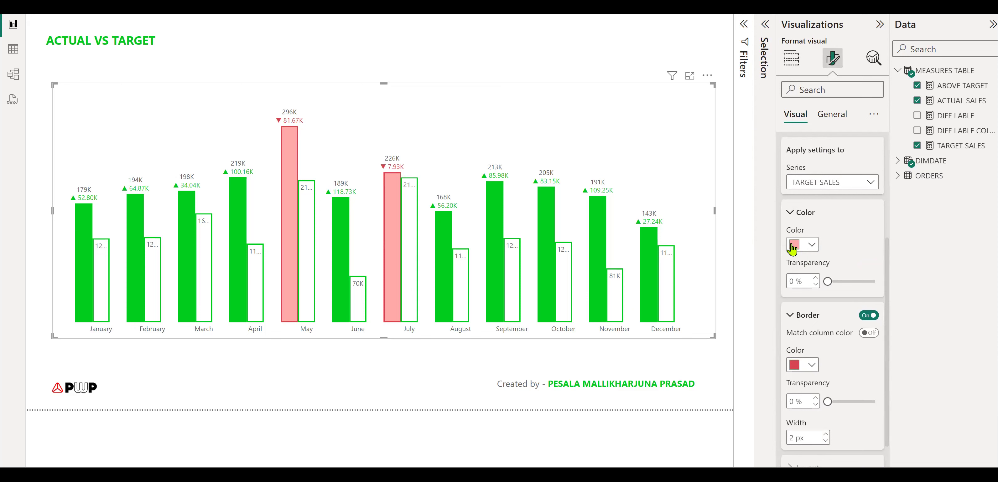
{"action": "left_click", "coordinate": [818, 185]}
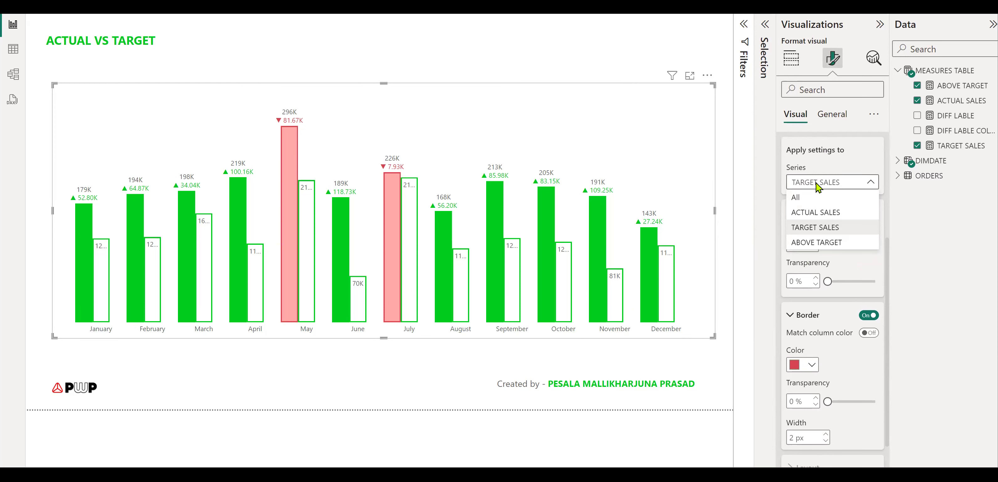
{"action": "left_click", "coordinate": [815, 243]}
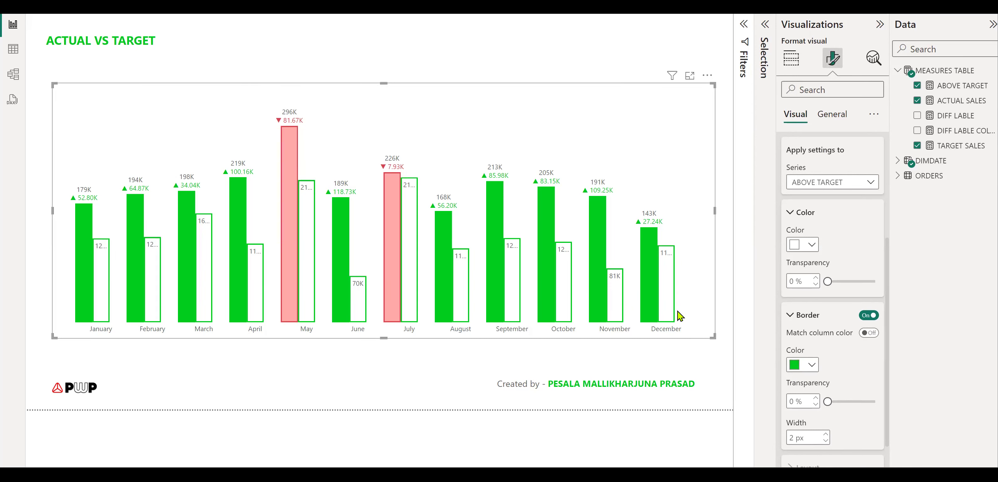
{"action": "scroll", "coordinate": [840, 251], "scroll_direction": "up", "scroll_amount": 3}
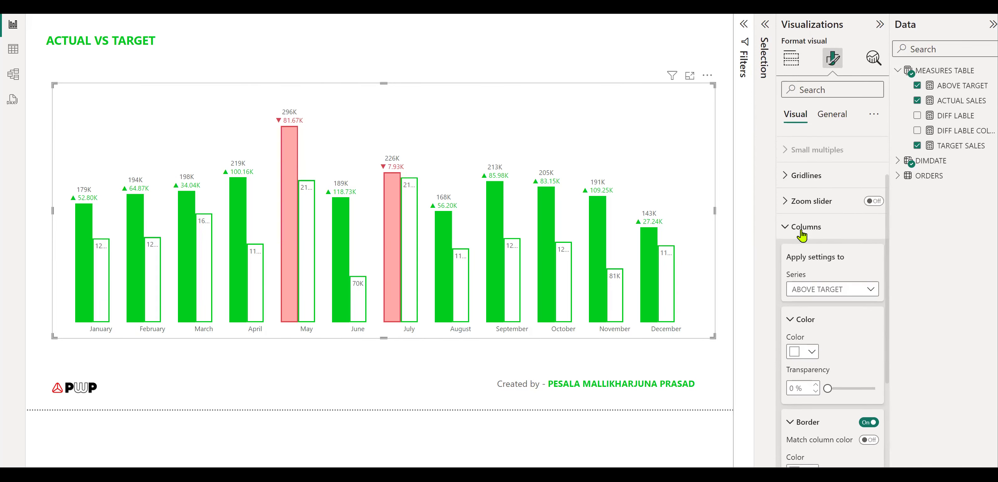
{"action": "left_click", "coordinate": [787, 230]}
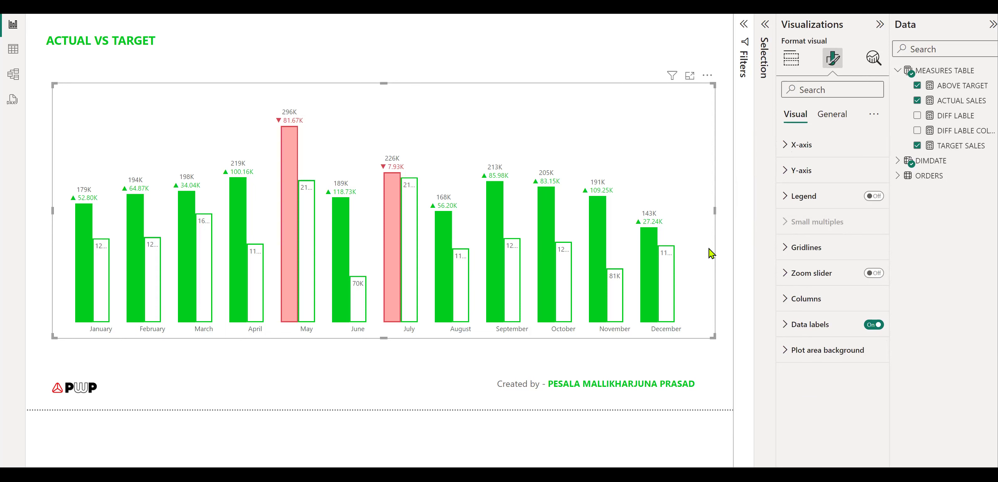
Apply the column settings to all series and set the layout's space between categories to 20%.
{"action": "left_click", "coordinate": [788, 304]}
{"action": "scroll", "coordinate": [828, 314], "scroll_direction": "down", "scroll_amount": 5}
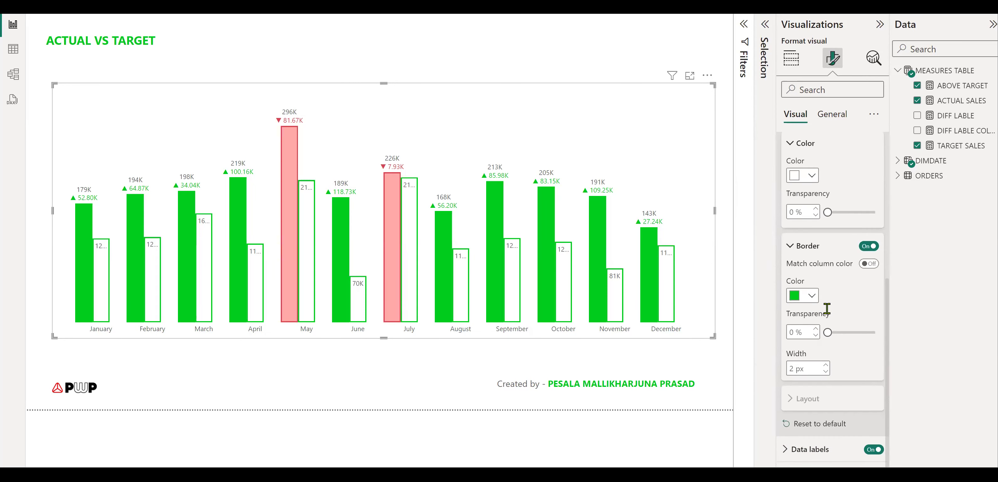
{"action": "scroll", "coordinate": [833, 236], "scroll_direction": "up", "scroll_amount": 4}
{"action": "left_click", "coordinate": [826, 221]}
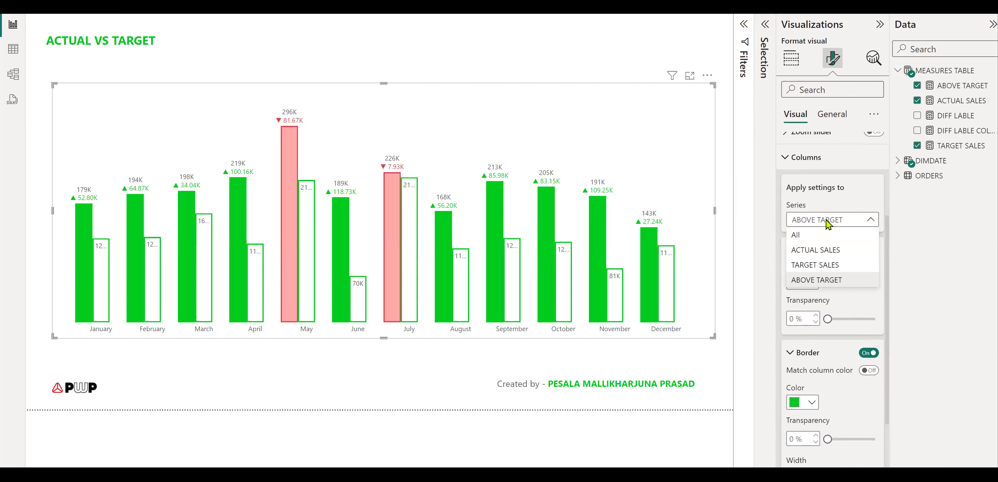
{"action": "left_click", "coordinate": [807, 237]}
{"action": "scroll", "coordinate": [841, 400], "scroll_direction": "down", "scroll_amount": 3}
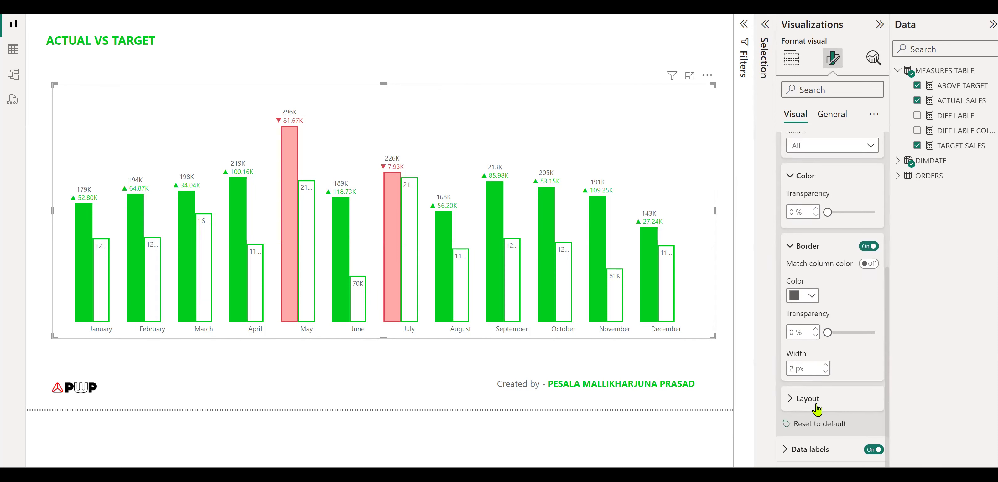
{"action": "left_click", "coordinate": [789, 403]}
{"action": "scroll", "coordinate": [833, 384], "scroll_direction": "down", "scroll_amount": 3}
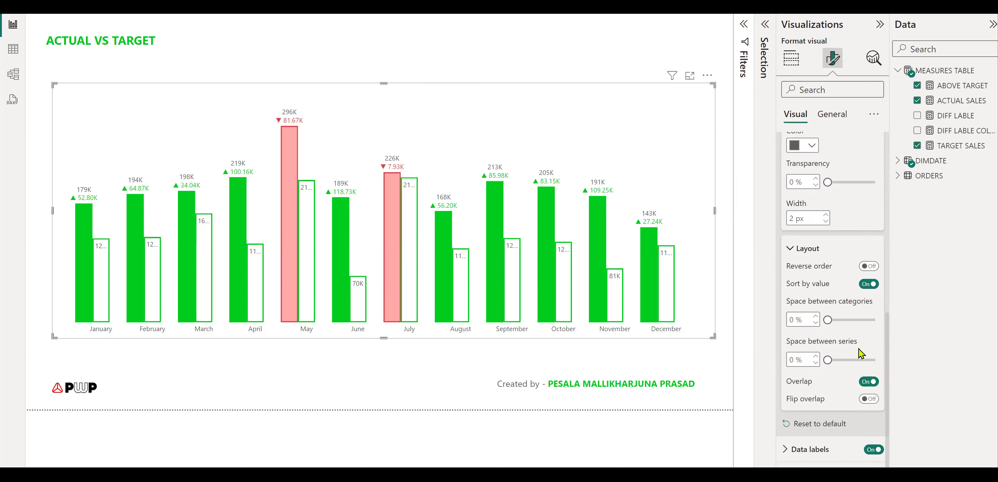
{"action": "left_click", "coordinate": [792, 321]}
{"action": "type", "text": "20"}
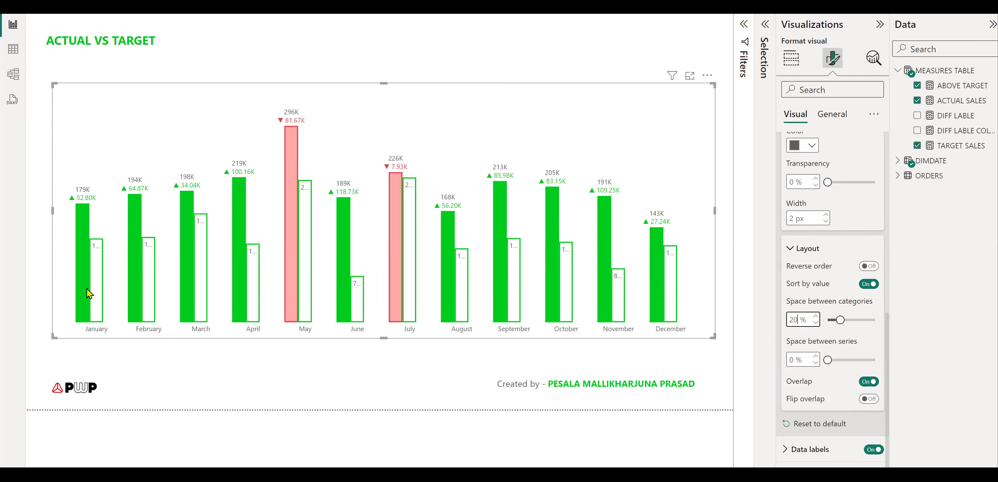
Set the columns' space between series to 100% with overlap enabled, and collapse the column settings.
{"action": "left_click_drag", "start_coordinate": [828, 360], "coordinate": [893, 364]}
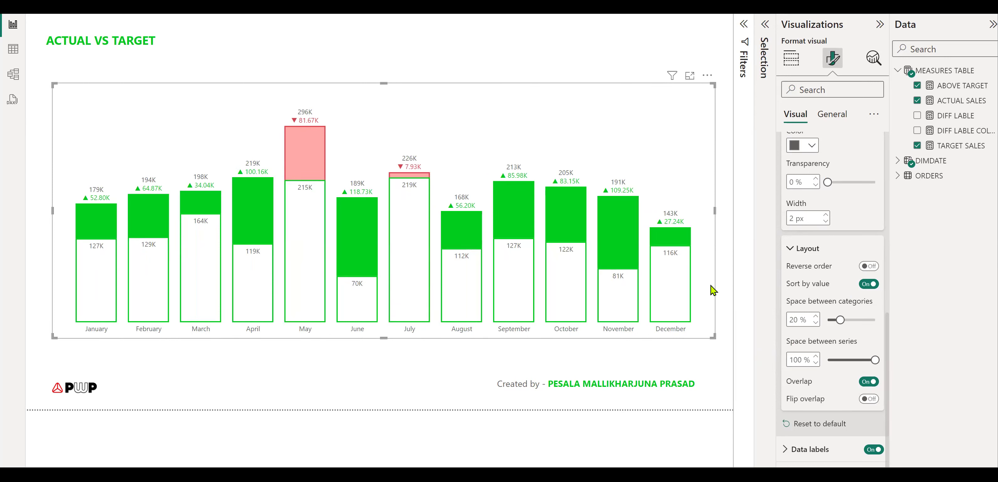
{"action": "left_click", "coordinate": [802, 249]}
{"action": "scroll", "coordinate": [845, 268], "scroll_direction": "up", "scroll_amount": 4}
{"action": "left_click", "coordinate": [787, 247]}
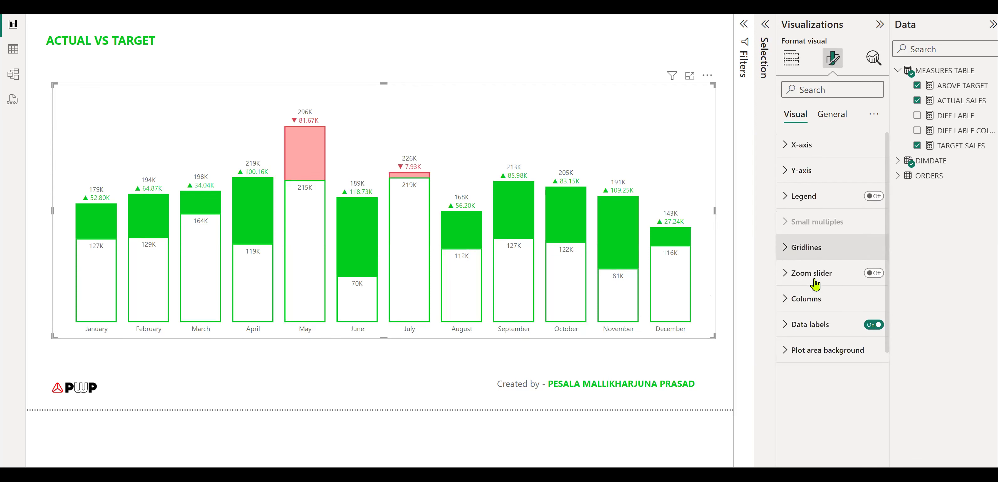
Examine the data label settings of the TARGET SALES series against the May column.
{"action": "left_click", "coordinate": [792, 325]}
{"action": "scroll", "coordinate": [798, 297], "scroll_direction": "down", "scroll_amount": 5}
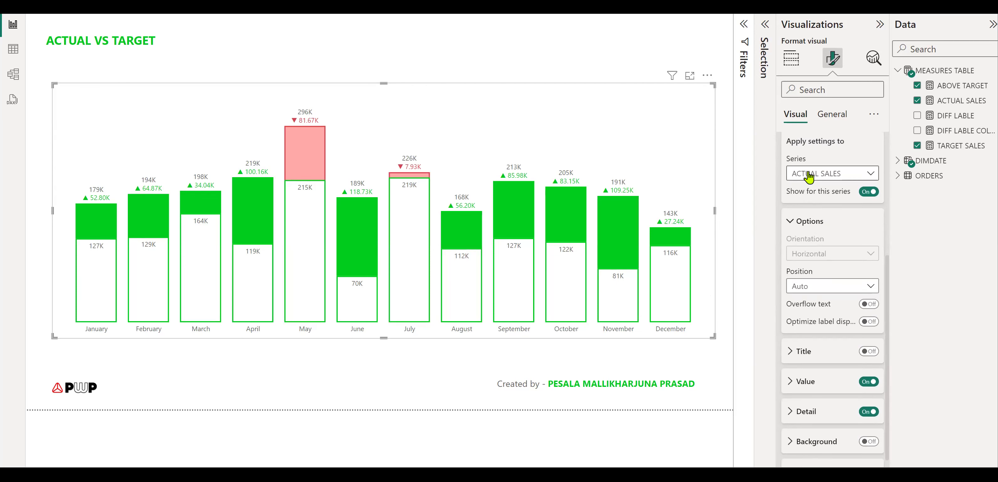
{"action": "left_click", "coordinate": [852, 174]}
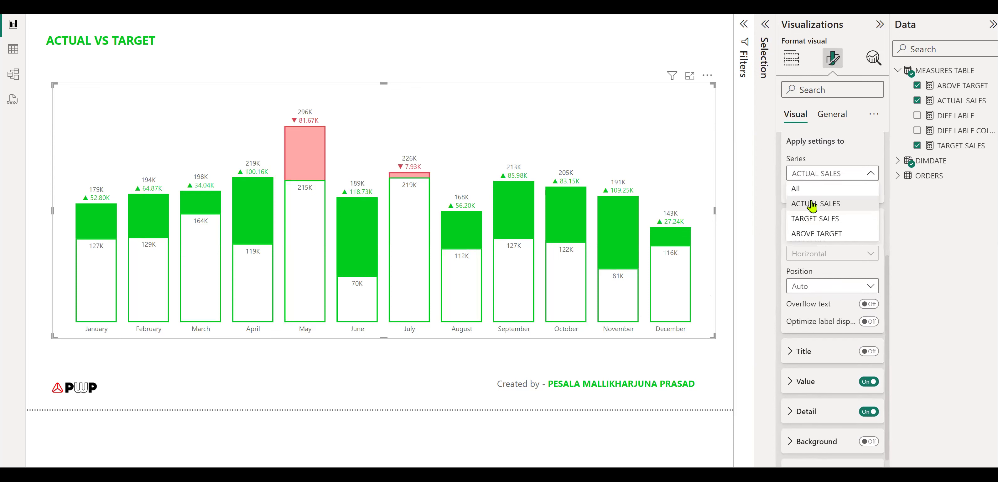
{"action": "left_click", "coordinate": [815, 220]}
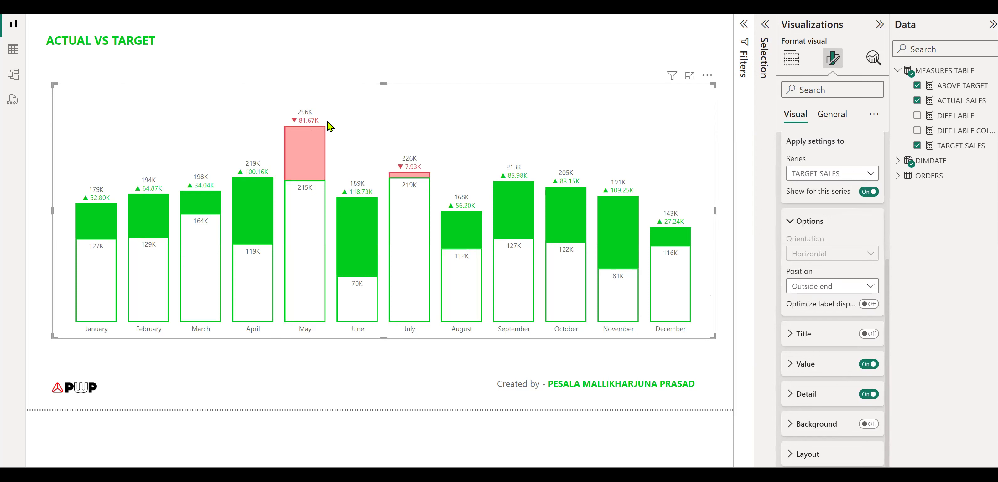
{"action": "mouse_move", "coordinate": [307, 192]}
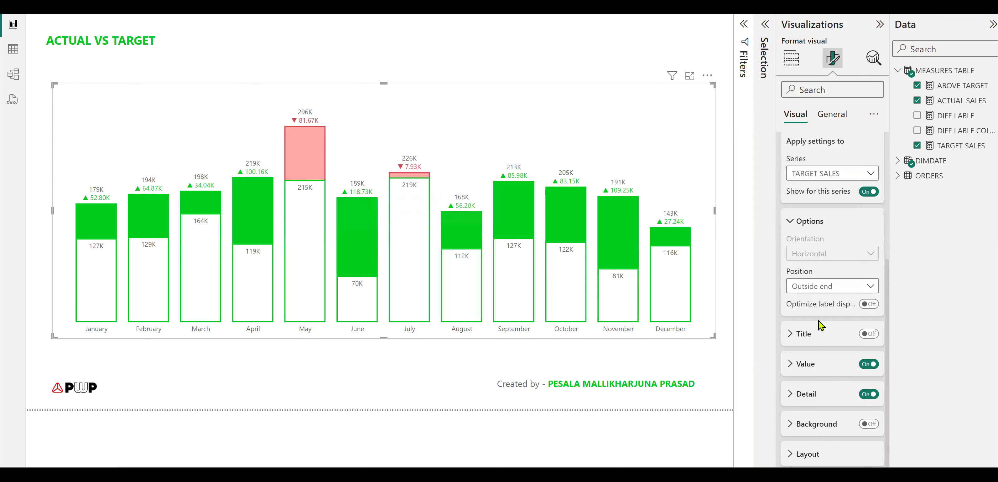
Examine the data label settings of the ABOVE TARGET series against the January column, and deselect the chart.
{"action": "left_click", "coordinate": [813, 174]}
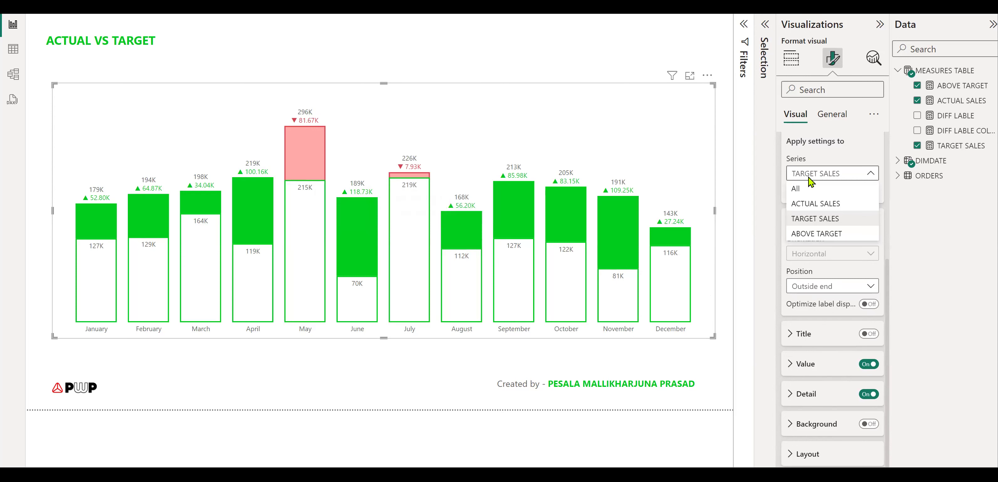
{"action": "left_click", "coordinate": [814, 233]}
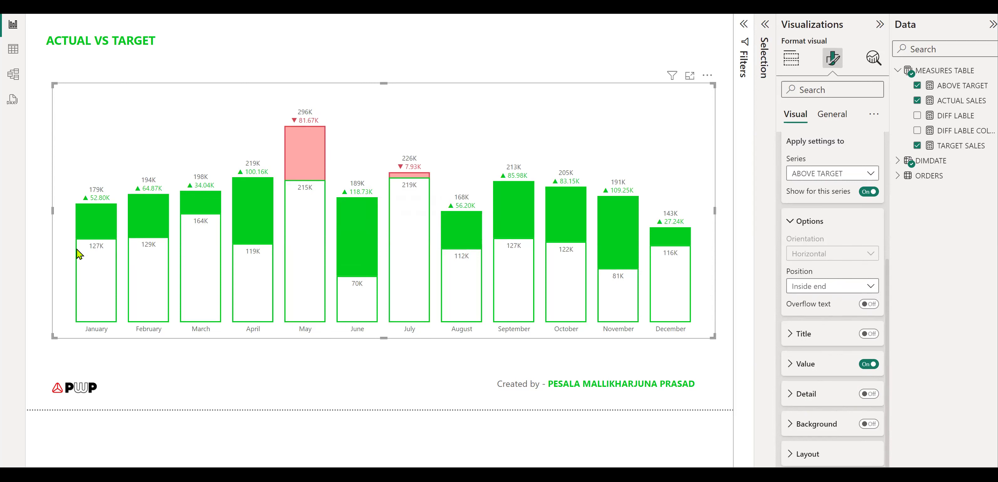
{"action": "mouse_move", "coordinate": [117, 243]}
{"action": "mouse_move", "coordinate": [100, 260]}
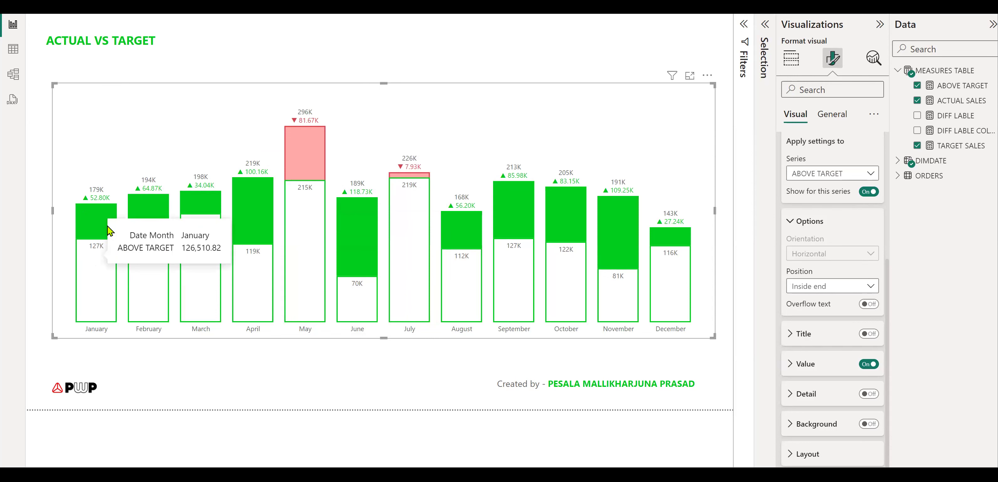
{"action": "left_click", "coordinate": [720, 202]}
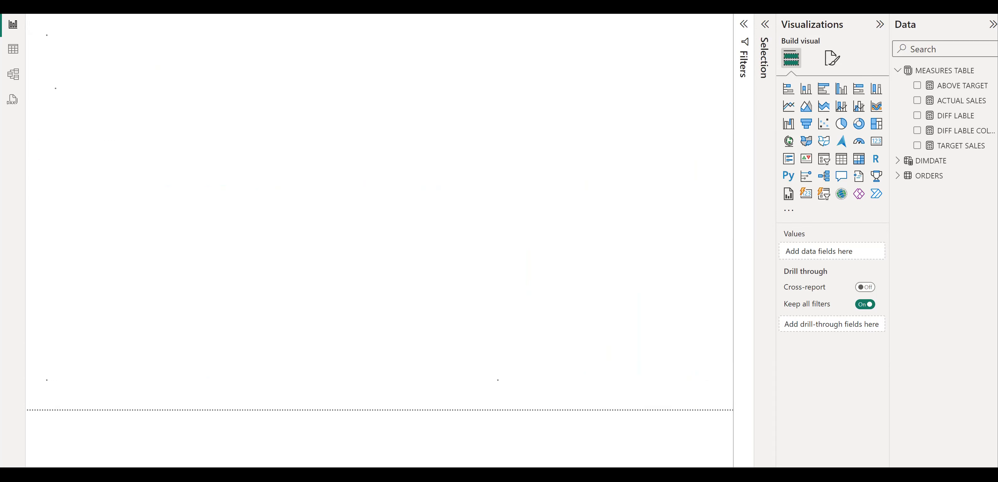
Examine the column chart's Y-axis range settings, including the maximum, then collapse them and deselect the chart.
{"action": "left_click", "coordinate": [706, 317]}
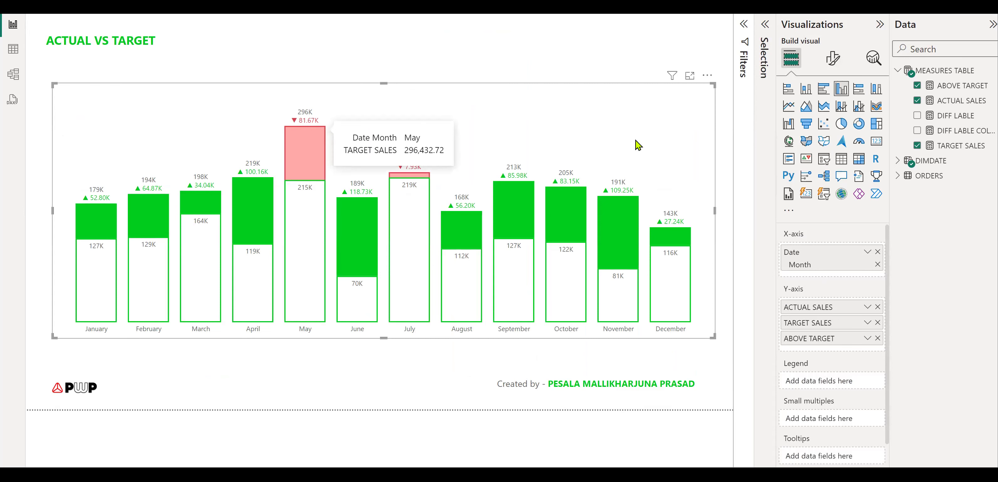
{"action": "left_click", "coordinate": [833, 58]}
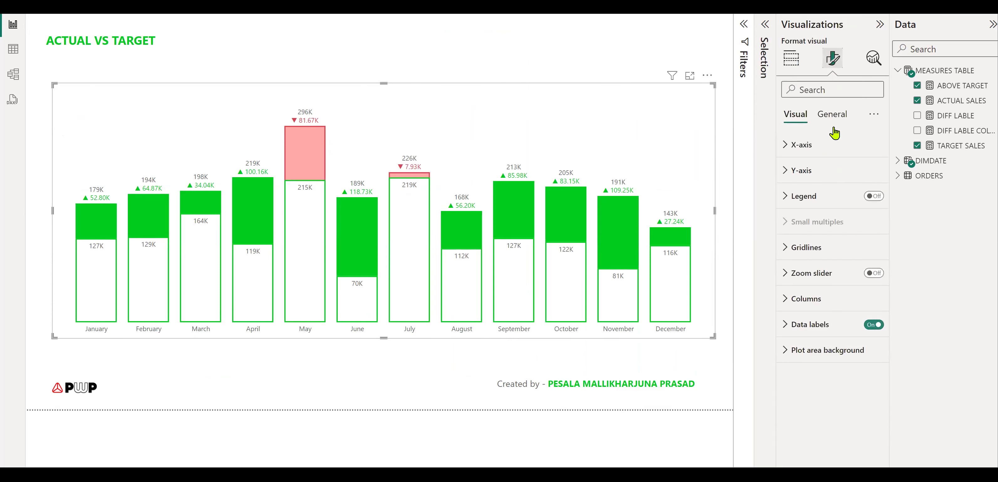
{"action": "left_click", "coordinate": [786, 170]}
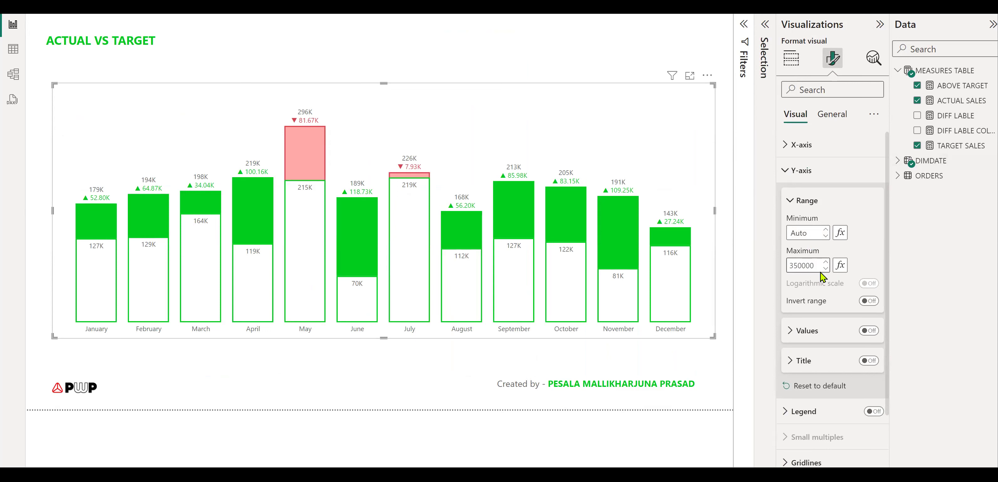
{"action": "left_click", "coordinate": [787, 173]}
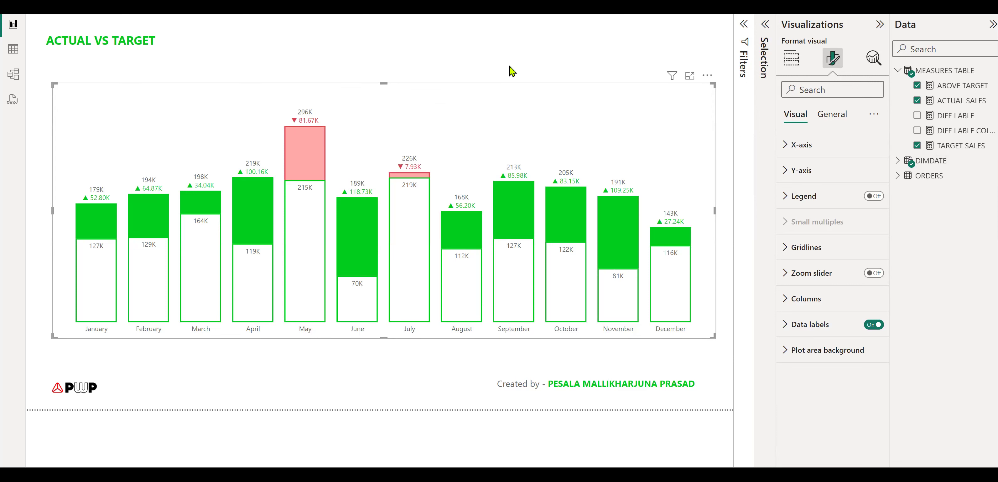
{"action": "left_click", "coordinate": [554, 64]}
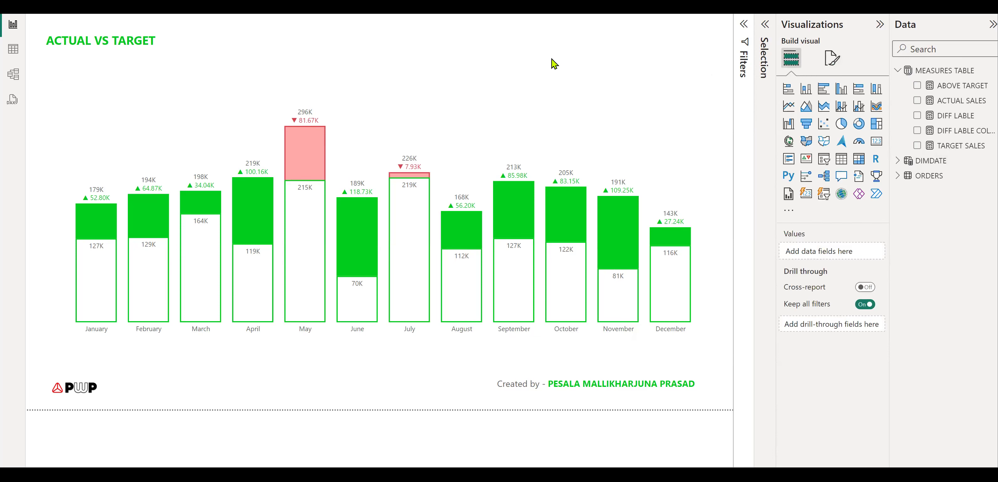